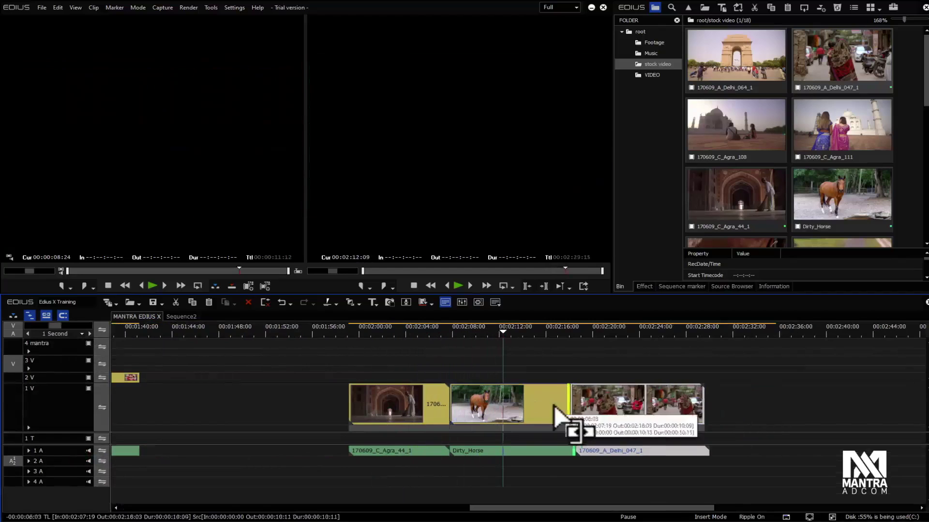
- Undo the last trim of the timeline clips and move the playhead to 00:02:03:00 over the 170609_C_Agra_44_1 clip
{"action": "left_click_drag", "start_coordinate": [517, 340], "coordinate": [581, 334]}
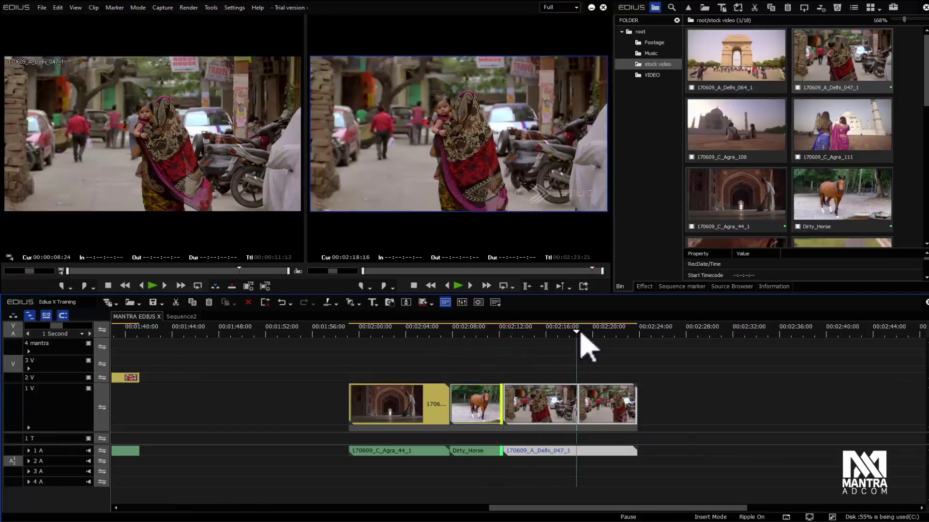
{"action": "left_click", "coordinate": [636, 404]}
{"action": "key", "text": "ctrl+z"}
{"action": "left_click_drag", "start_coordinate": [369, 336], "coordinate": [394, 383]}
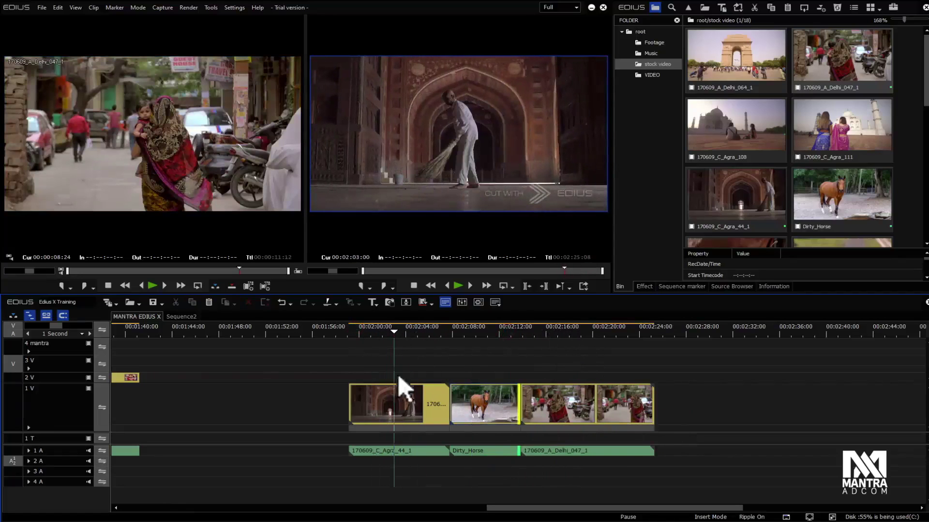
{"action": "left_click", "coordinate": [603, 410]}
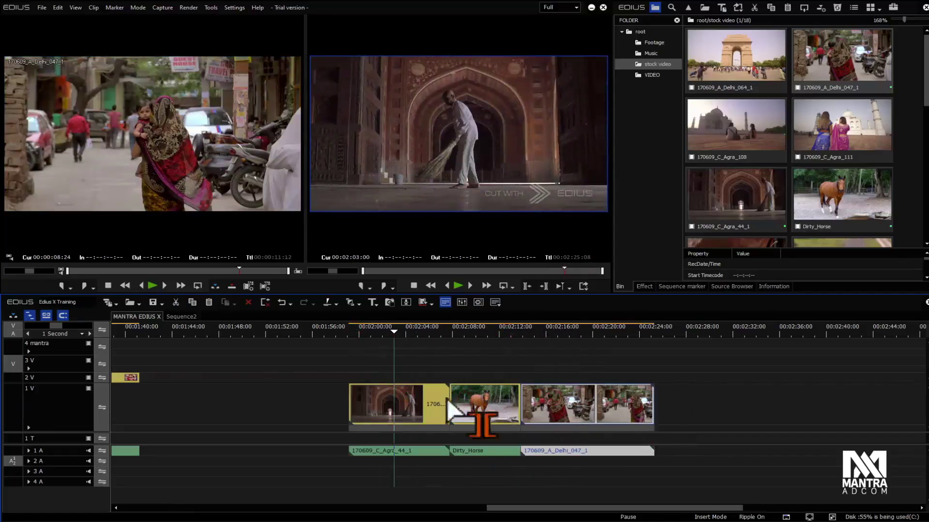
- Reverse the 170609_C_Agra_44_1 clip by setting its speed direction to backward at -100%, and preview it
{"action": "left_click", "coordinate": [419, 404]}
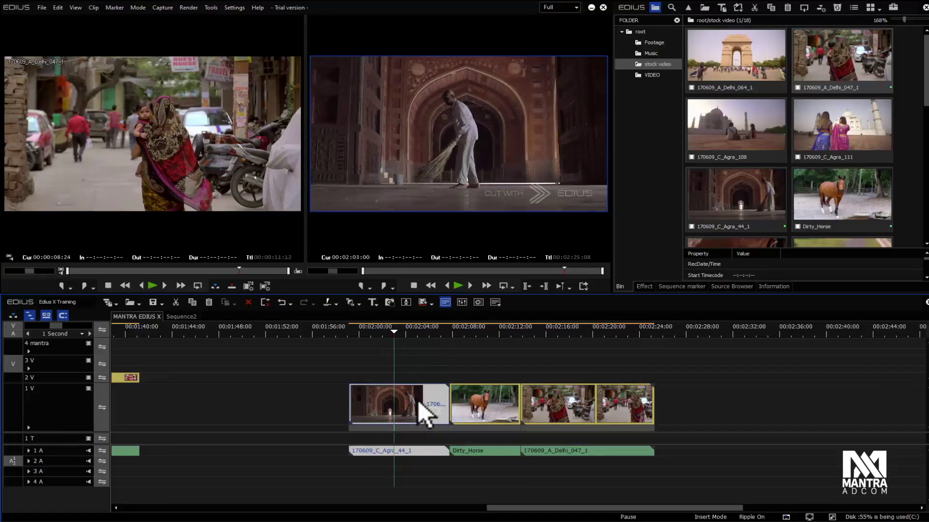
{"action": "right_click", "coordinate": [414, 401]}
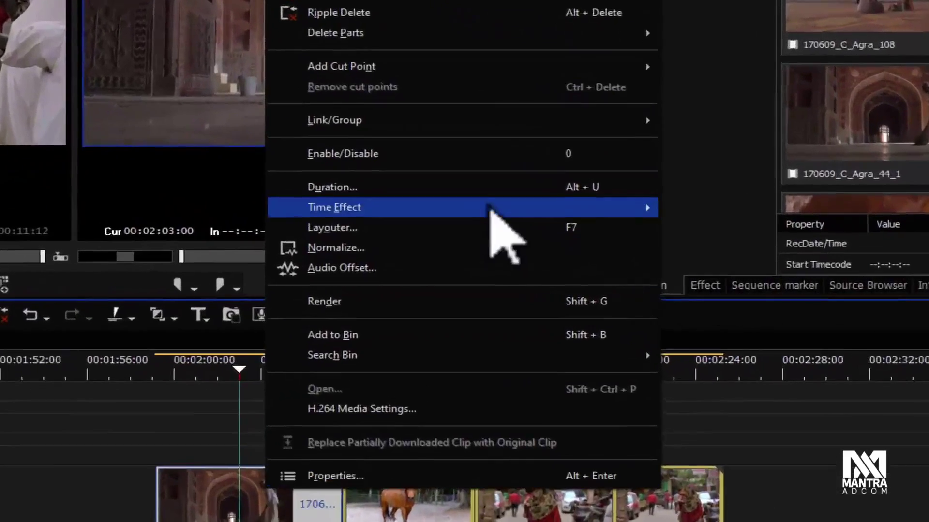
{"action": "mouse_move", "coordinate": [507, 226]}
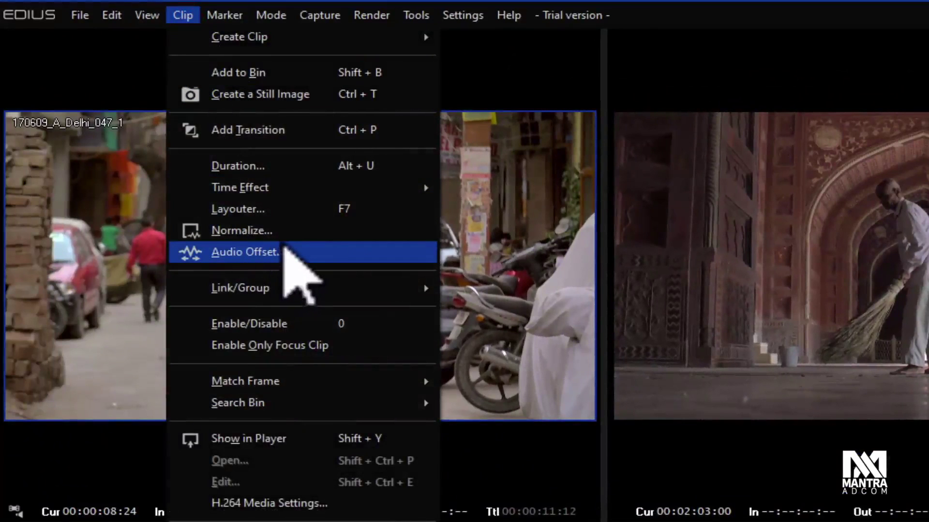
{"action": "mouse_move", "coordinate": [311, 192]}
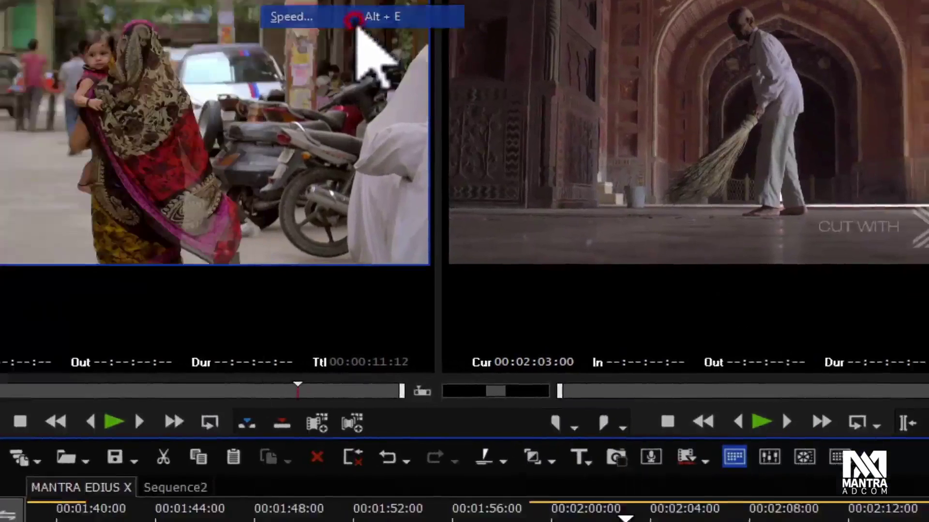
{"action": "left_click", "coordinate": [467, 187]}
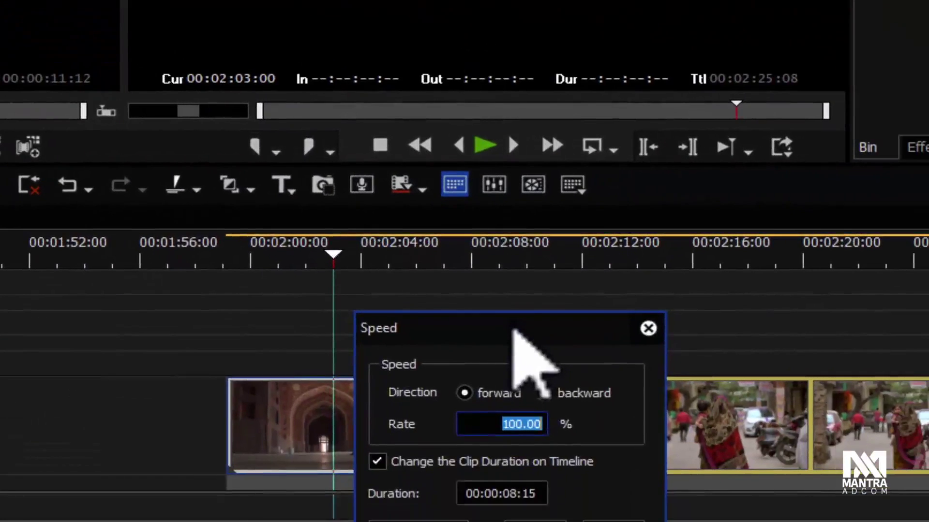
{"action": "left_click_drag", "start_coordinate": [689, 483], "coordinate": [577, 290]}
{"action": "left_click_drag", "start_coordinate": [414, 128], "coordinate": [457, 130]}
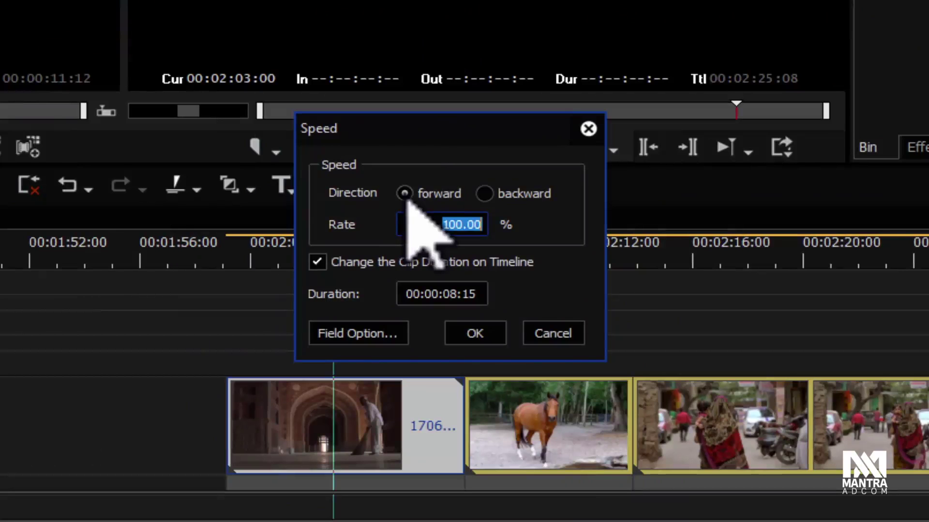
{"action": "left_click", "coordinate": [484, 194]}
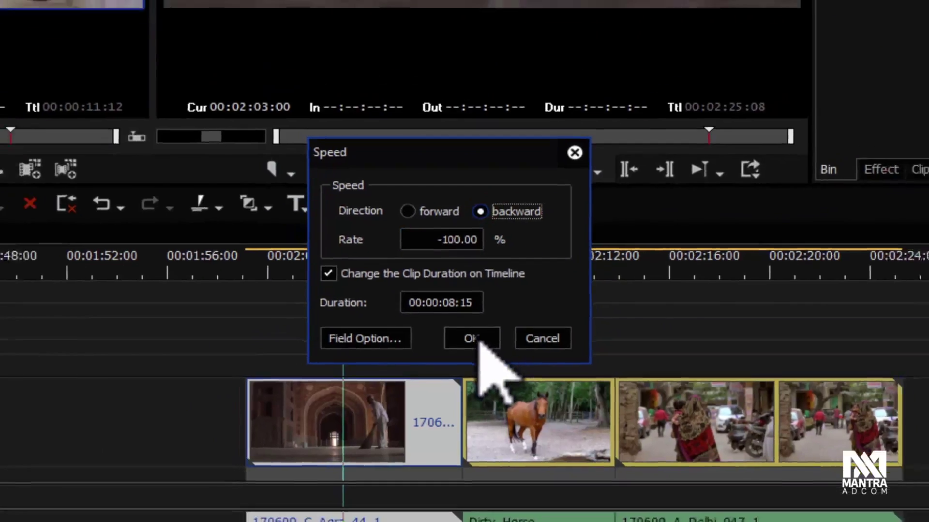
{"action": "left_click", "coordinate": [484, 337]}
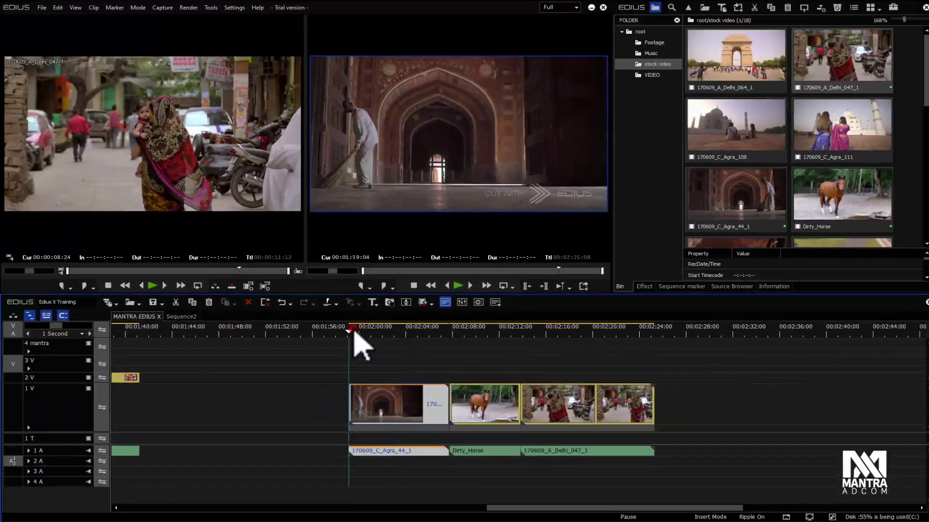
{"action": "key", "text": "space"}
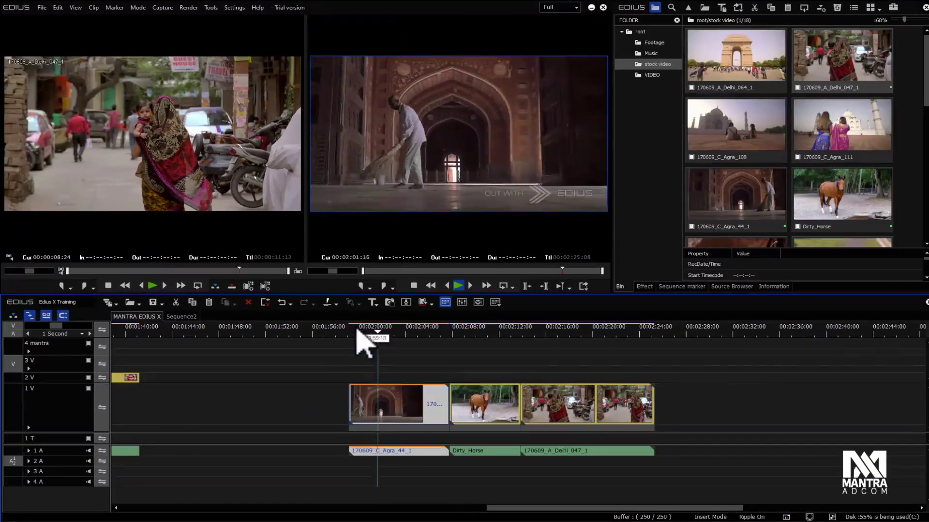
{"action": "key", "text": "space"}
- Reverse the Dirty_Horse and 170609_A_Delhi_047_1 clips together through the Speed settings and preview the result
{"action": "left_click_drag", "start_coordinate": [483, 364], "coordinate": [581, 409]}
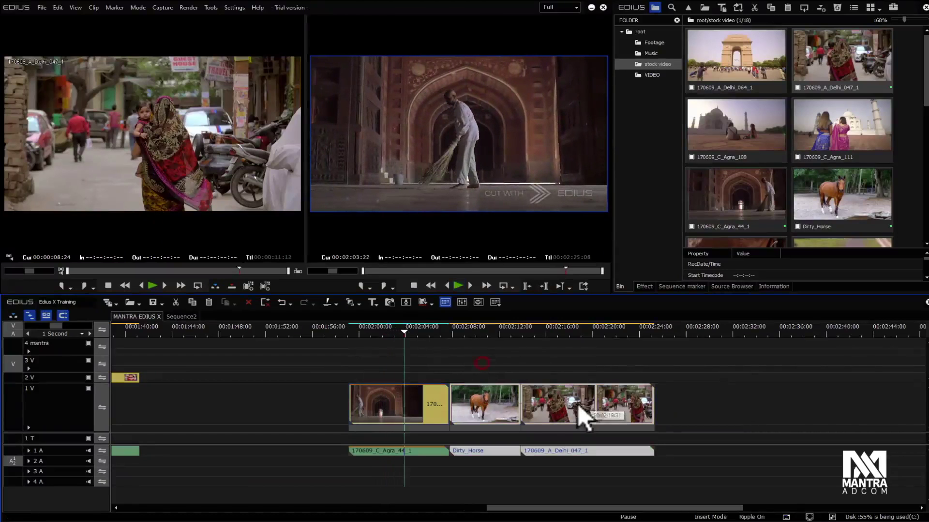
{"action": "right_click", "coordinate": [508, 400]}
{"action": "left_click", "coordinate": [480, 366]}
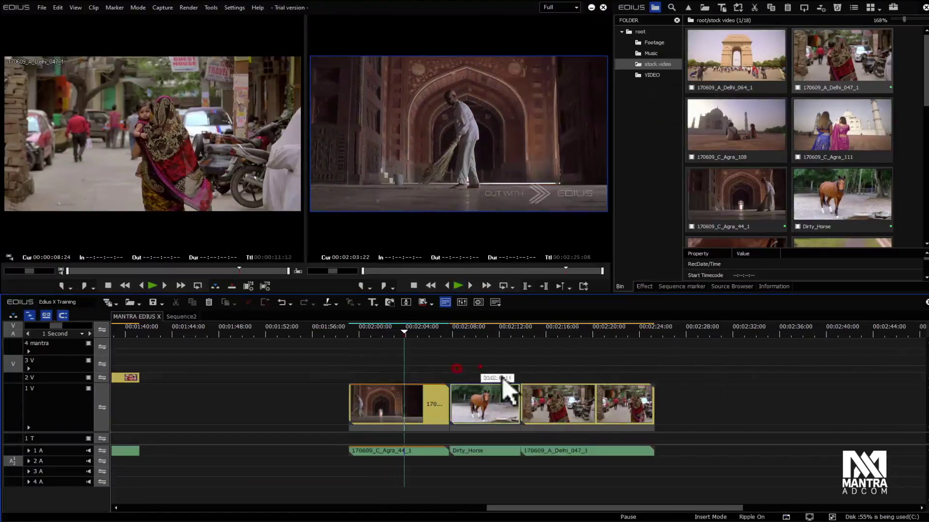
{"action": "key", "text": "alt+e"}
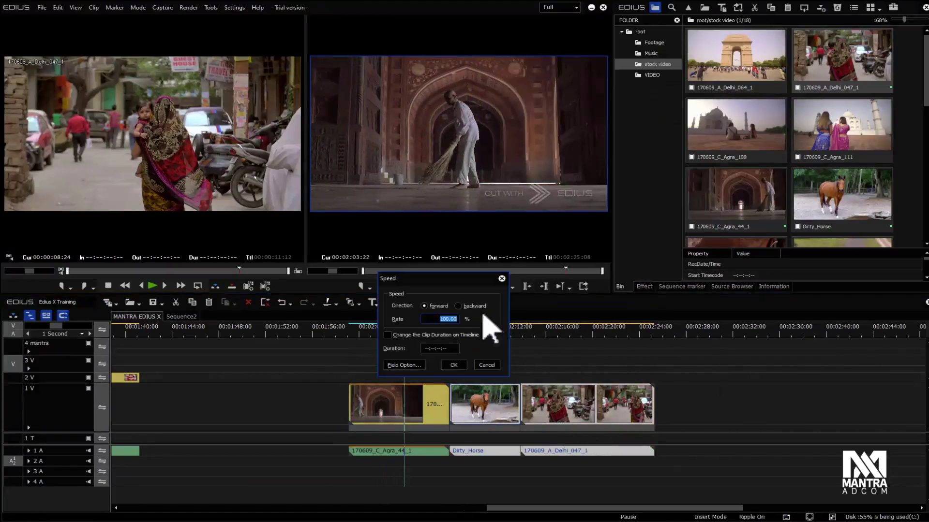
{"action": "left_click", "coordinate": [455, 365]}
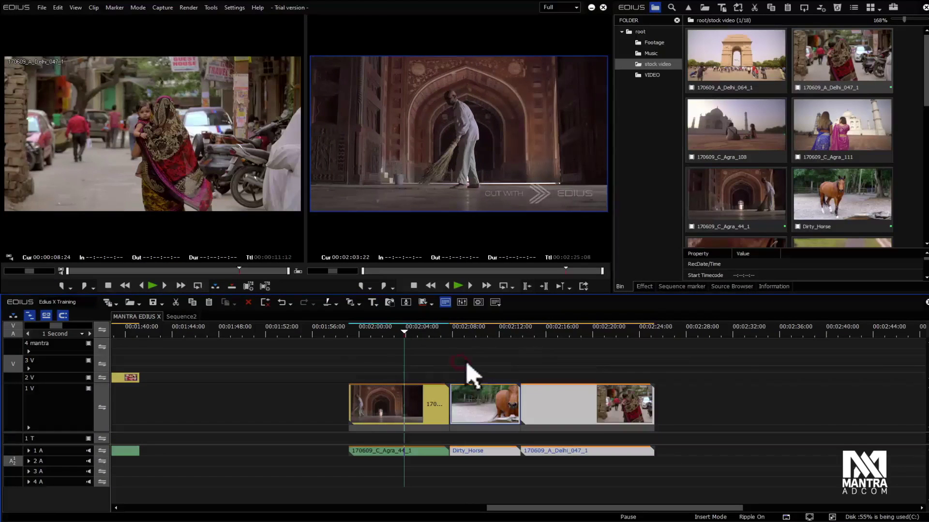
{"action": "key", "text": "space"}
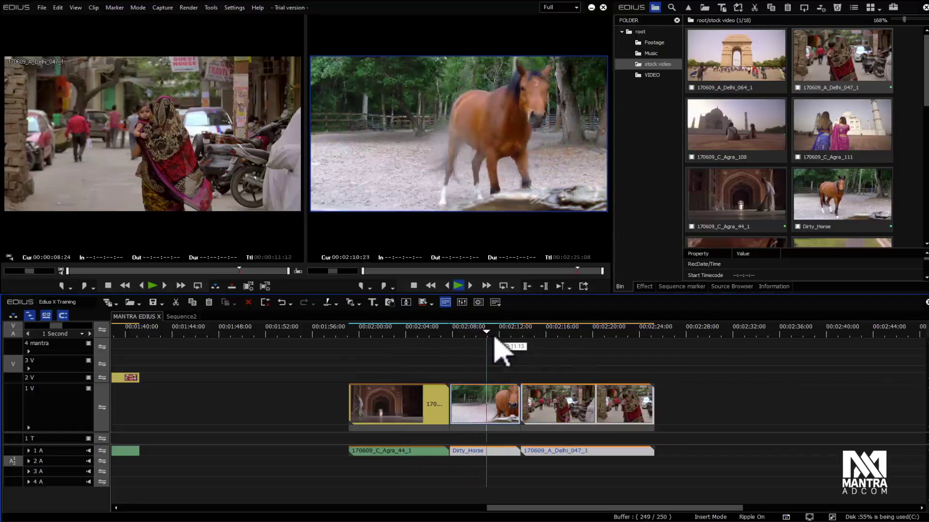
{"action": "left_click", "coordinate": [550, 334]}
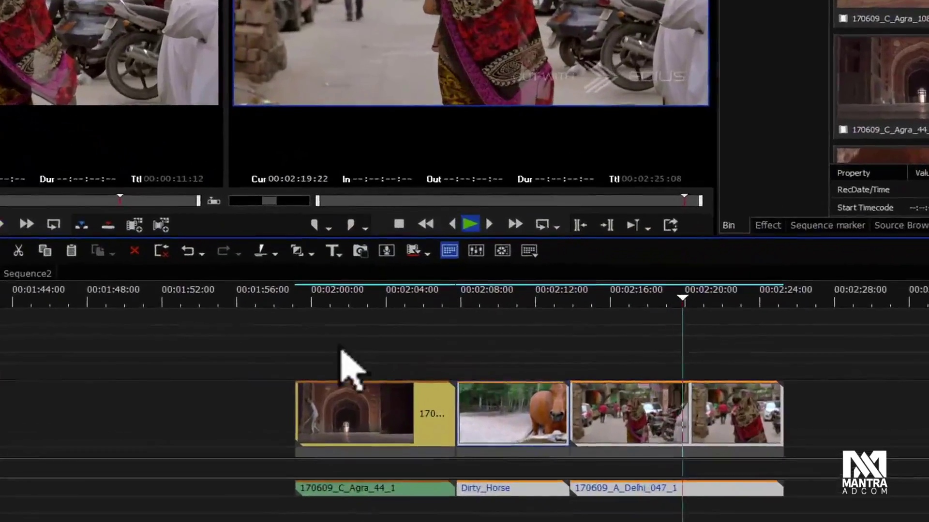
- Set all three timeline clips to forward direction at 100% speed and scrub through them
{"action": "left_click_drag", "start_coordinate": [345, 347], "coordinate": [622, 403]}
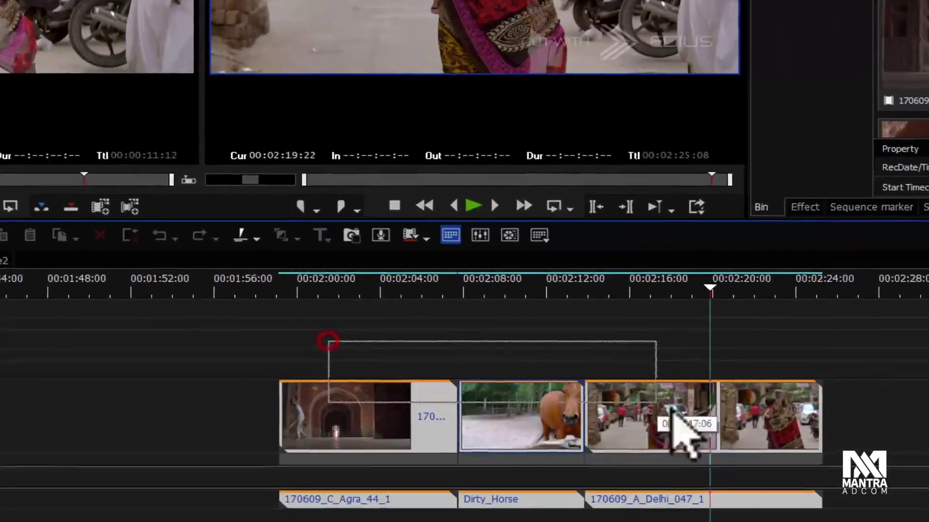
{"action": "right_click", "coordinate": [505, 397]}
{"action": "key", "text": "Escape"}
{"action": "left_click_drag", "start_coordinate": [371, 324], "coordinate": [707, 444]}
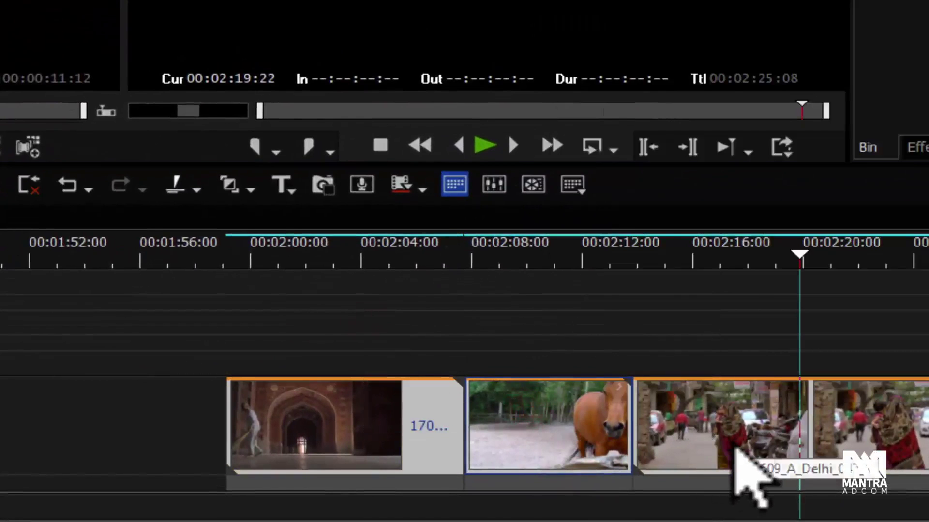
{"action": "key", "text": "alt+e"}
{"action": "left_click", "coordinate": [433, 194]}
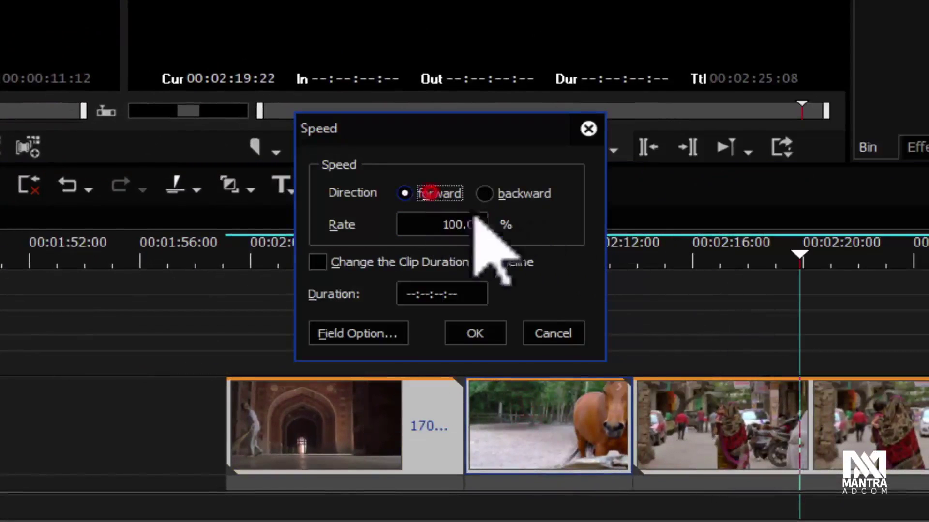
{"action": "left_click", "coordinate": [475, 333]}
{"action": "left_click_drag", "start_coordinate": [263, 259], "coordinate": [673, 285]}
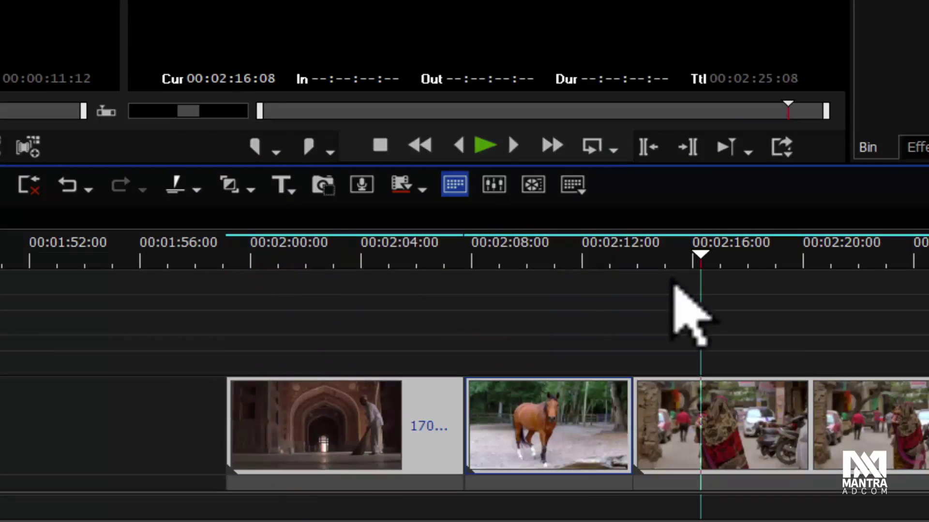
{"action": "left_click", "coordinate": [296, 259]}
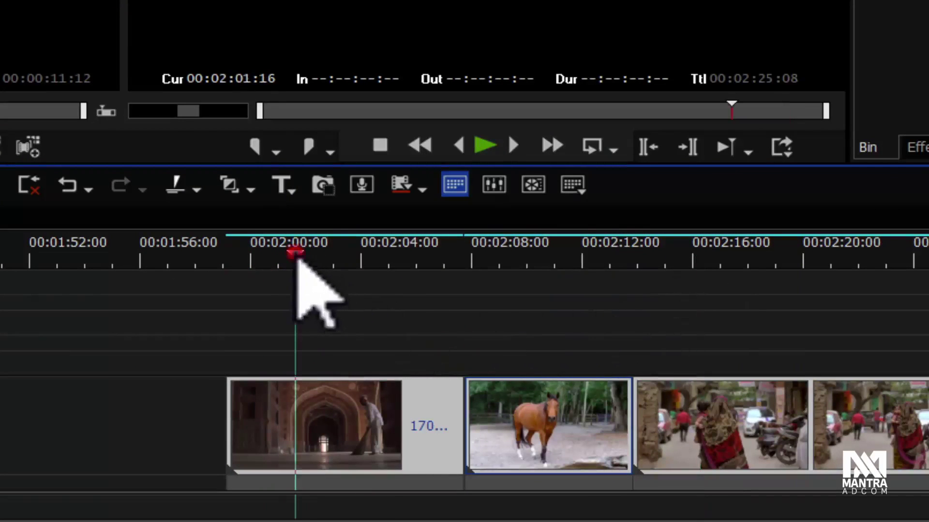
{"action": "left_click", "coordinate": [346, 332]}
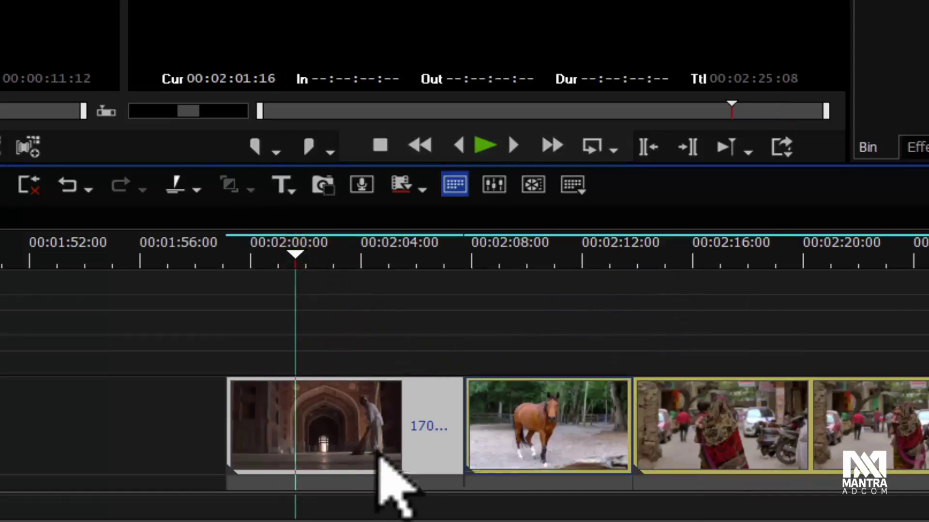
{"action": "key", "text": "alt+e"}
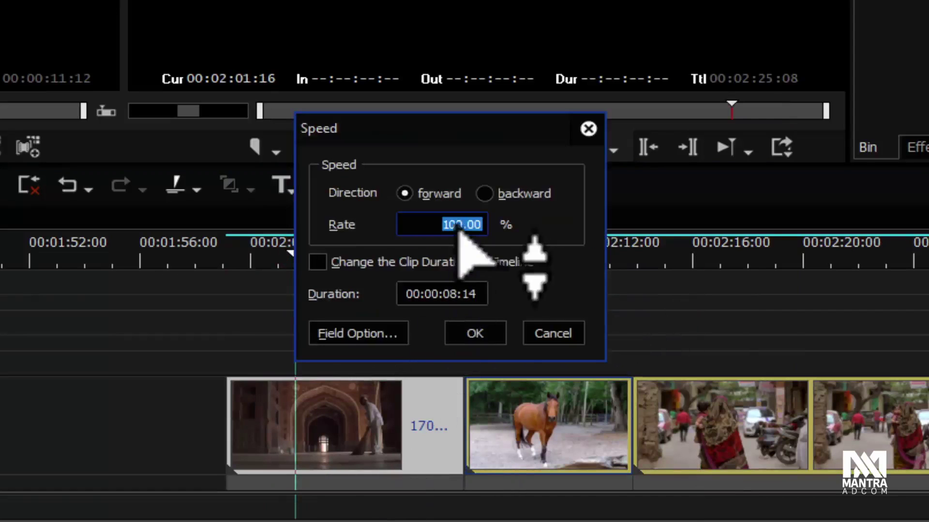
{"action": "left_click", "coordinate": [422, 222]}
{"action": "left_click_drag", "start_coordinate": [432, 231], "coordinate": [560, 248]}
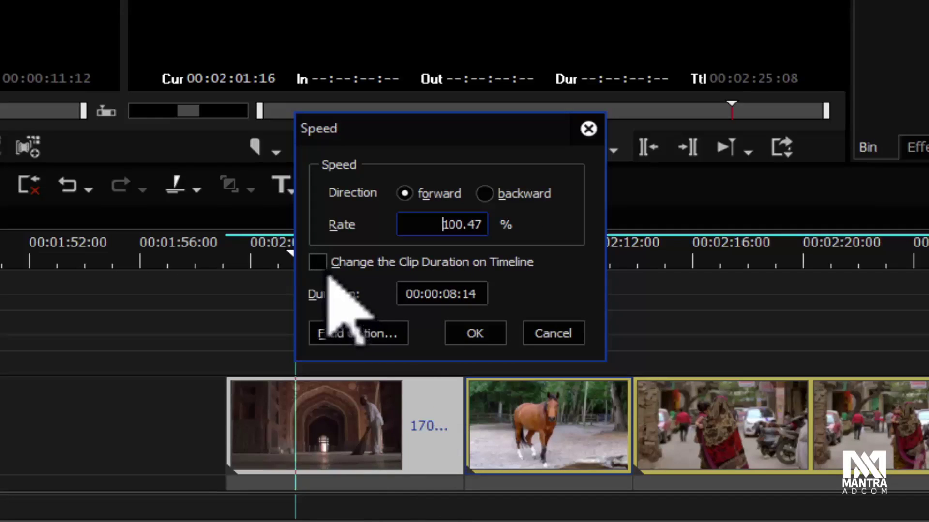
{"action": "left_click", "coordinate": [564, 338]}
- Move the 170609_C_Agra_44_1 clip back to about 00:01:48, and shorten the Dirty_Horse clip to 00:00:05:11 and move it back to about 00:02:03
{"action": "left_click_drag", "start_coordinate": [402, 440], "coordinate": [108, 441]}
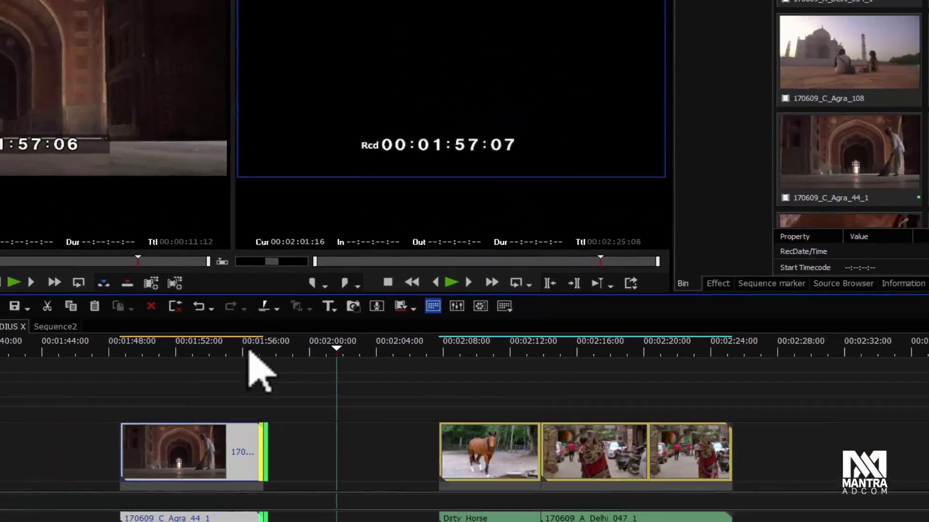
{"action": "left_click", "coordinate": [67, 281]}
{"action": "left_click", "coordinate": [353, 415]}
{"action": "left_click_drag", "start_coordinate": [503, 465], "coordinate": [429, 401]}
{"action": "key", "text": "alt+e"}
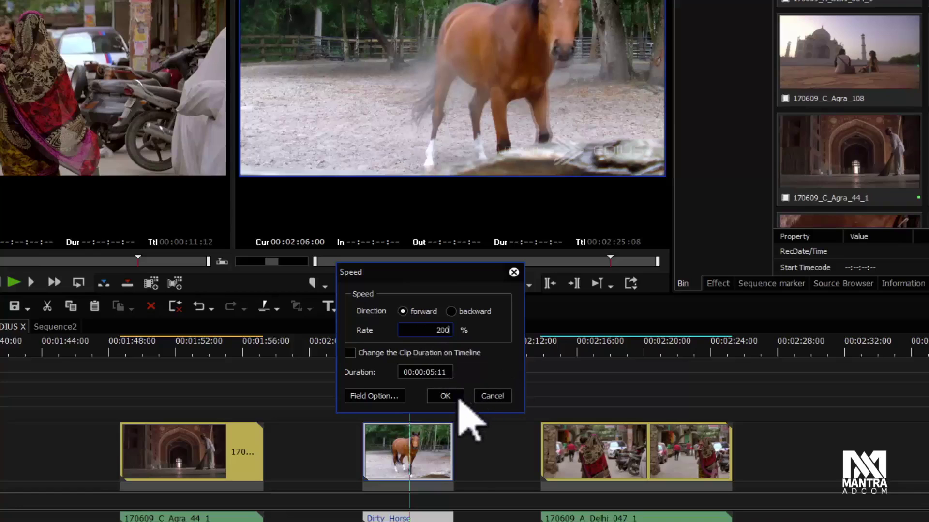
{"action": "left_click", "coordinate": [492, 399]}
{"action": "left_click", "coordinate": [217, 454]}
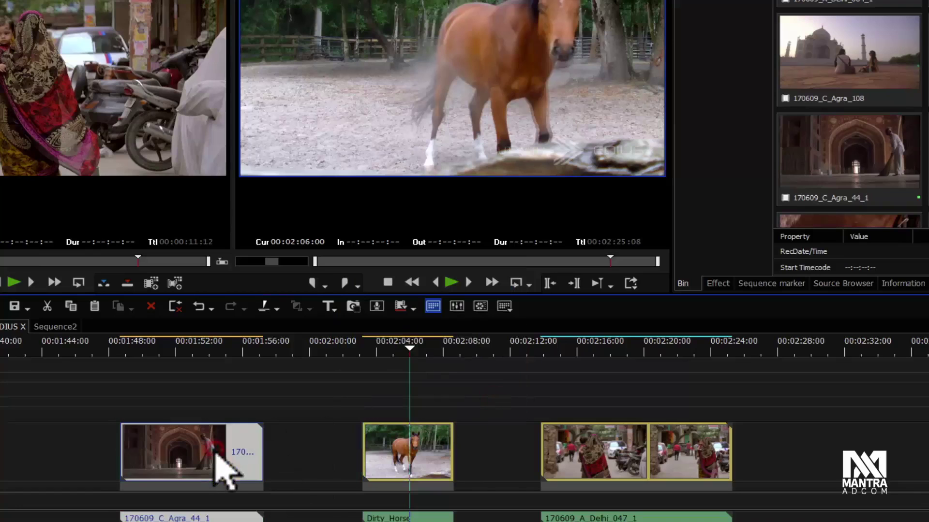
{"action": "key", "text": "alt+e"}
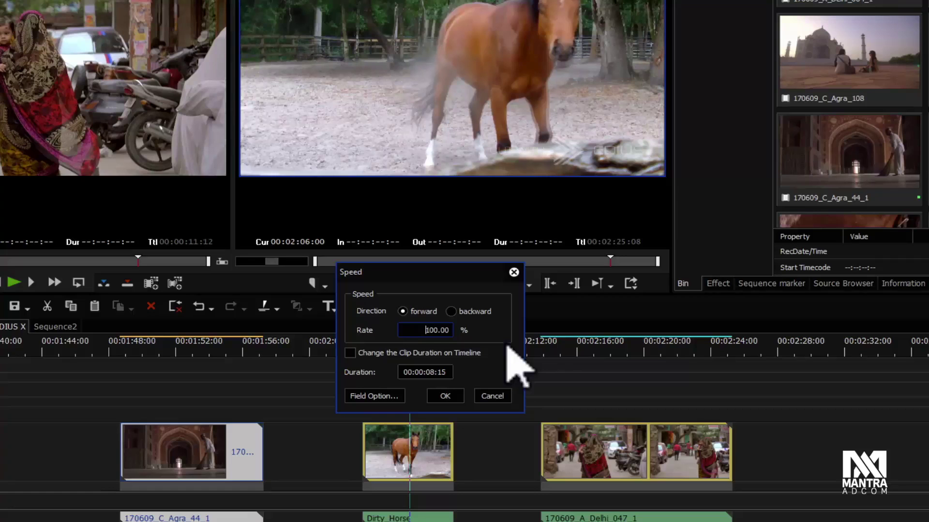
{"action": "left_click", "coordinate": [493, 396]}
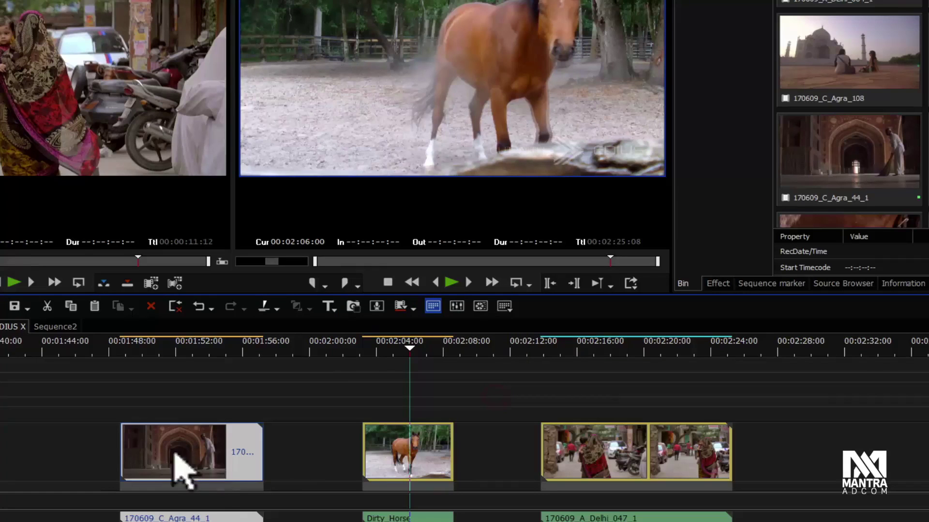
- Move the 170609_A_Delhi_047_1 clip to about 00:02:21 and extend the end of the Dirty_Horse clip to a duration of 00:00:05:19
{"action": "left_click", "coordinate": [263, 460]}
{"action": "left_click_drag", "start_coordinate": [270, 403], "coordinate": [249, 460]}
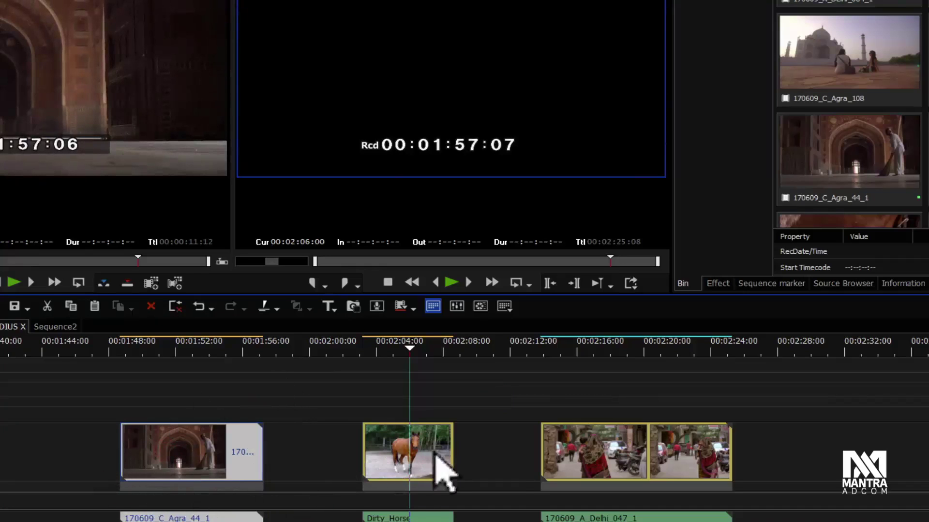
{"action": "left_click_drag", "start_coordinate": [684, 477], "coordinate": [810, 474]}
{"action": "mouse_move", "coordinate": [456, 472]}
{"action": "left_mouse_down"}
{"action": "mouse_move", "coordinate": [696, 472]}
{"action": "mouse_move", "coordinate": [526, 466]}
{"action": "mouse_move", "coordinate": [473, 481]}
{"action": "left_mouse_up"}
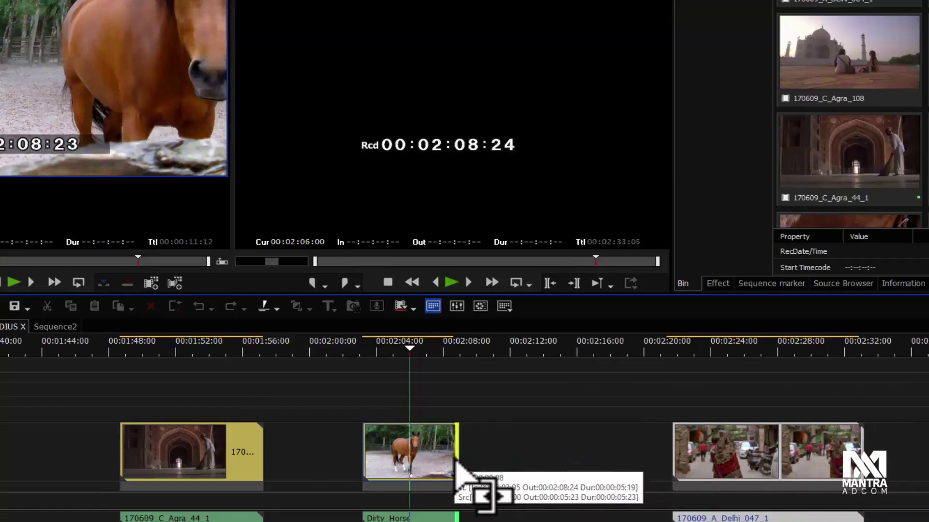
- Set the Dirty_Horse clip to 200% speed without changing its timeline duration, preview it, and trim its end to about 00:02:08:17
{"action": "right_click", "coordinate": [411, 446]}
{"action": "left_click", "coordinate": [390, 452]}
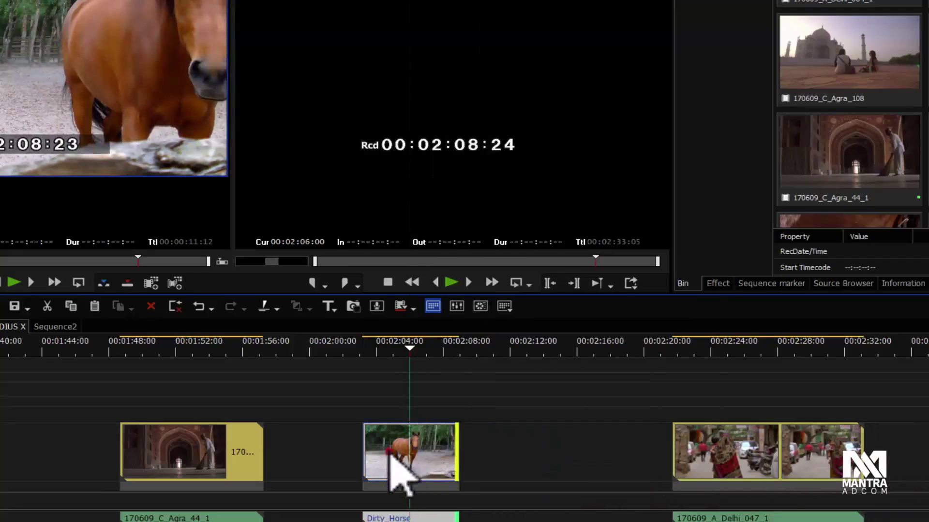
{"action": "key", "text": "alt+e"}
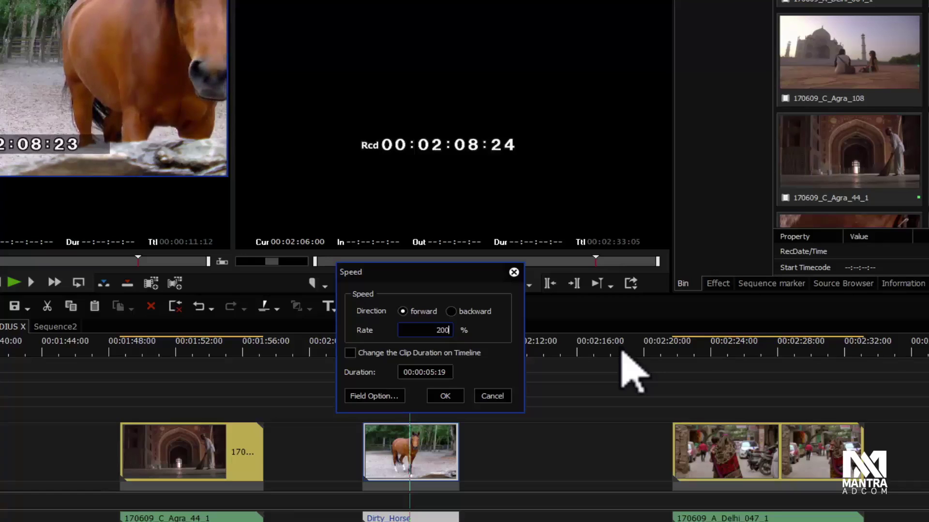
{"action": "left_click", "coordinate": [445, 395]}
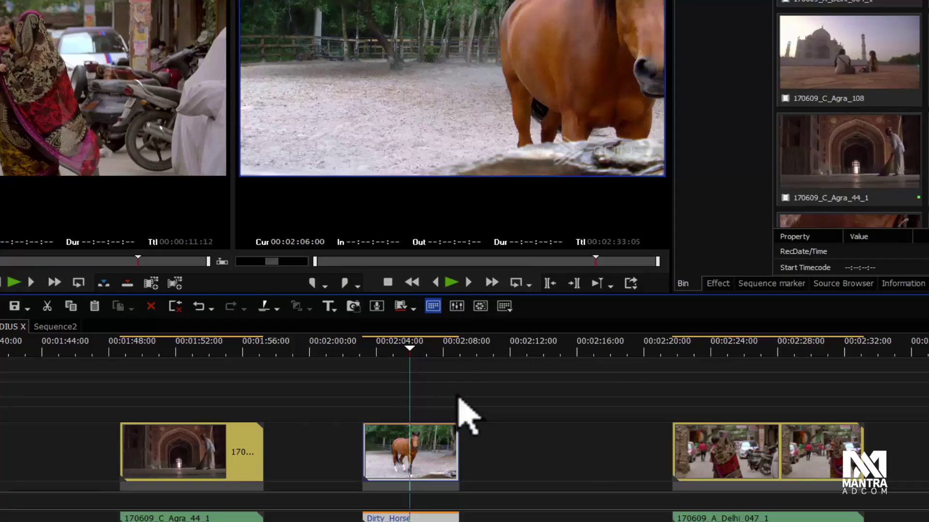
{"action": "left_click", "coordinate": [371, 349]}
{"action": "key", "text": "space"}
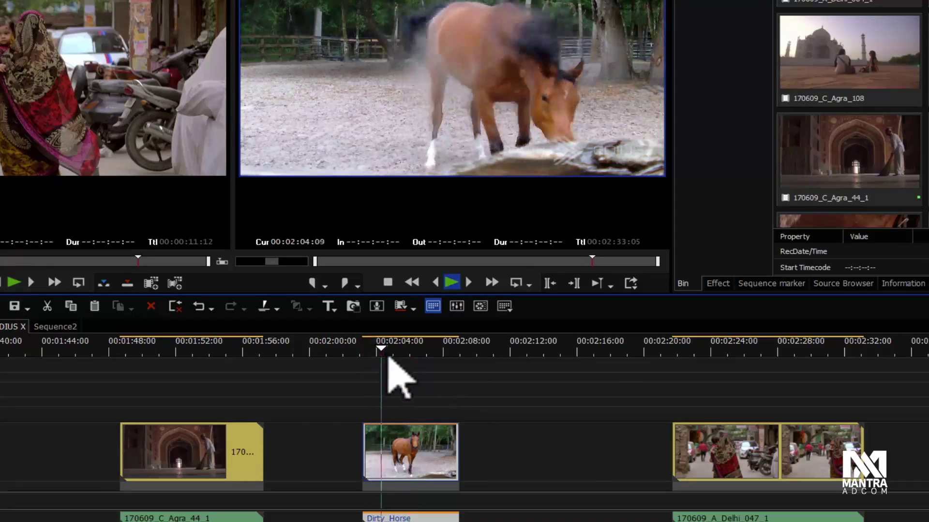
{"action": "left_click", "coordinate": [382, 352]}
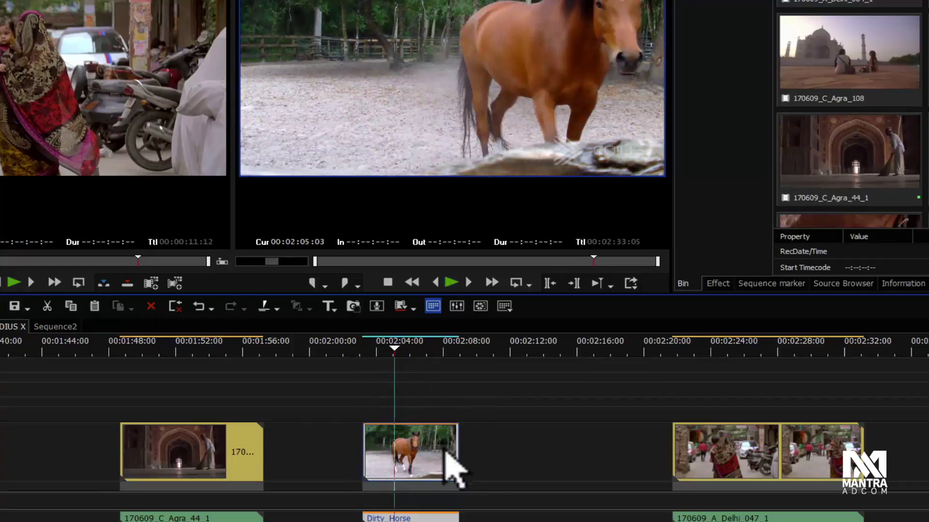
{"action": "left_click_drag", "start_coordinate": [457, 464], "coordinate": [453, 465]}
- Set the 170609_C_Agra_44_1 clip to 200% speed with its timeline duration changing accordingly, and preview the result
{"action": "left_click", "coordinate": [184, 451]}
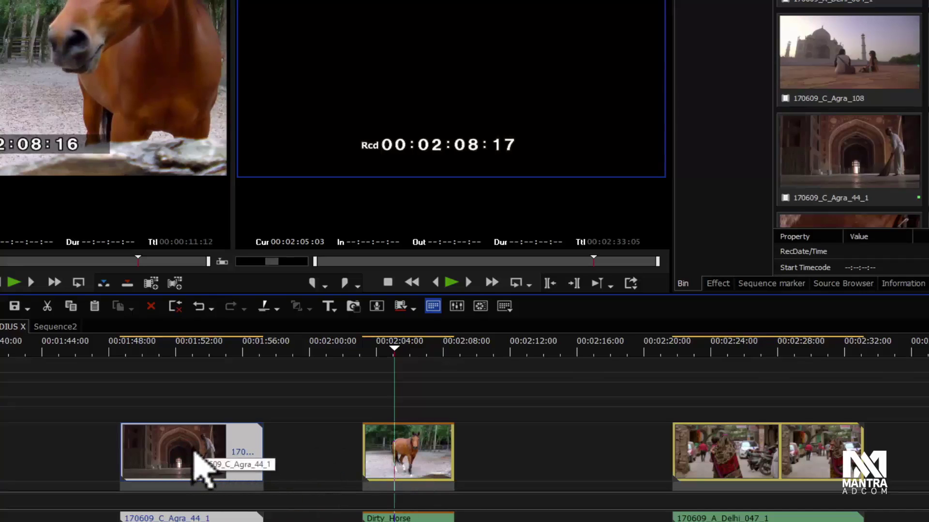
{"action": "key", "text": "alt+e"}
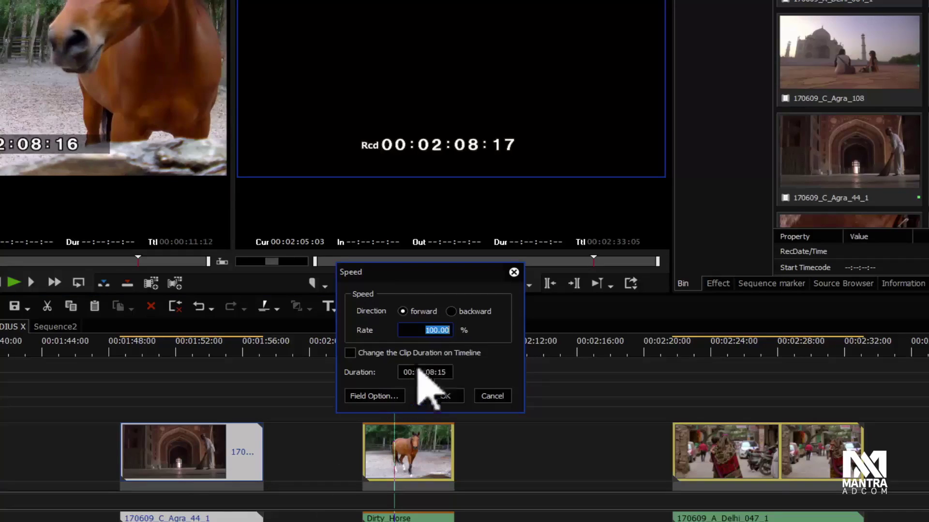
{"action": "left_click", "coordinate": [422, 332]}
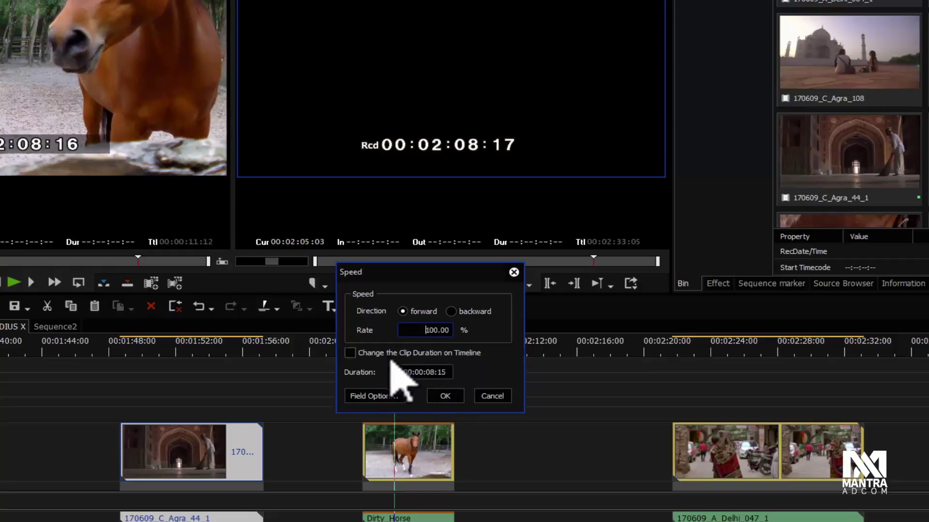
{"action": "left_click", "coordinate": [349, 352]}
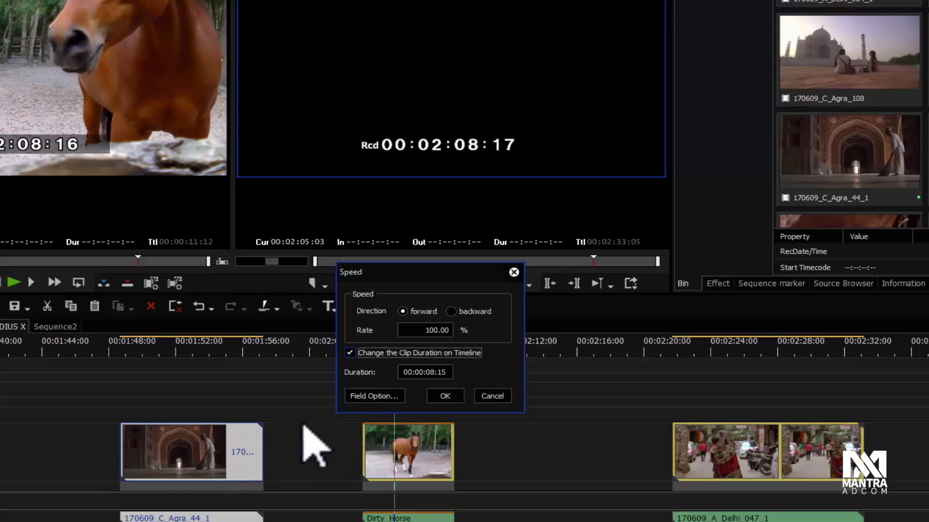
{"action": "double_click", "coordinate": [423, 329]}
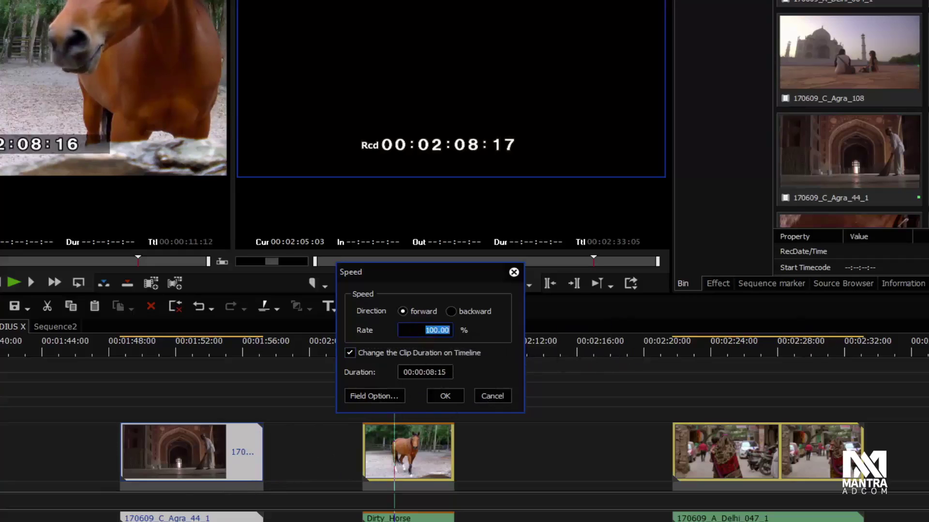
{"action": "type", "text": "200"}
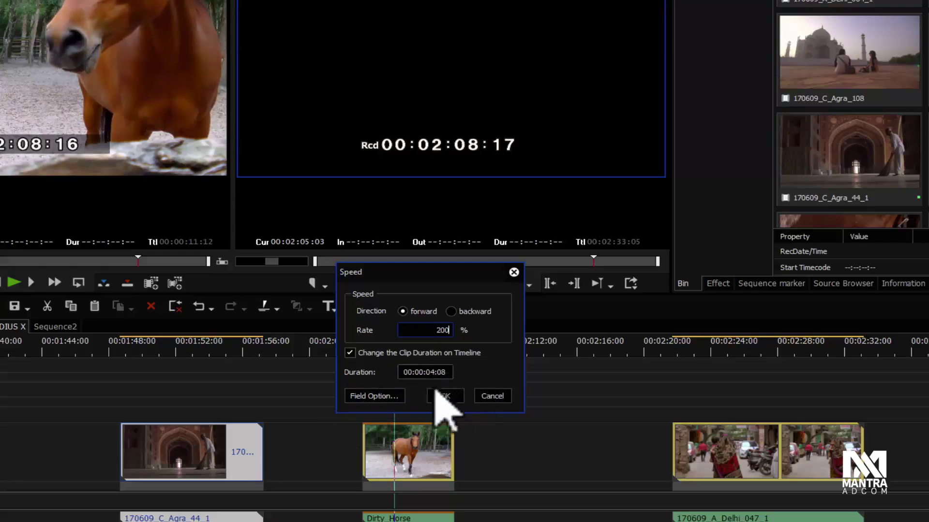
{"action": "left_click", "coordinate": [457, 396]}
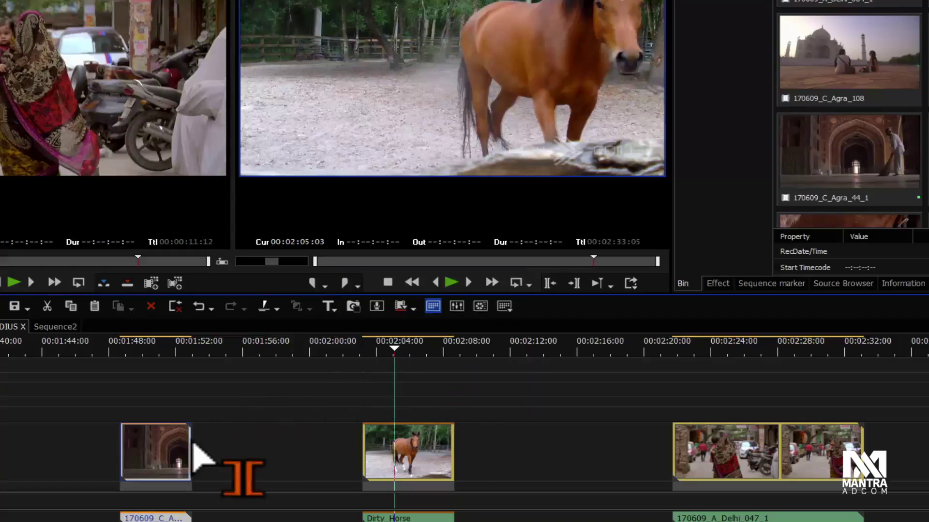
{"action": "left_click", "coordinate": [132, 344]}
{"action": "key", "text": "space"}
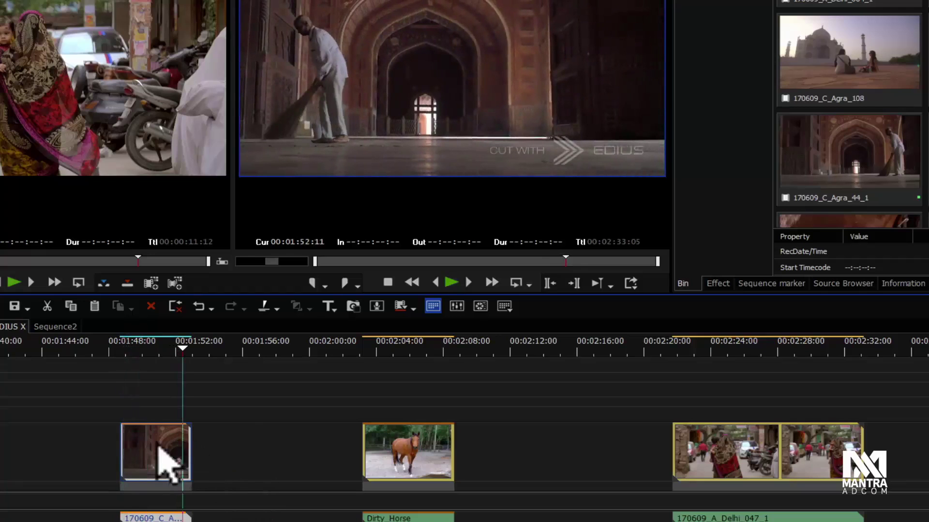
- Set the 170609_C_Agra_44_1 clip to 50% speed with the change of clip duration on the timeline disabled, and play it back
{"action": "key", "text": "alt+e"}
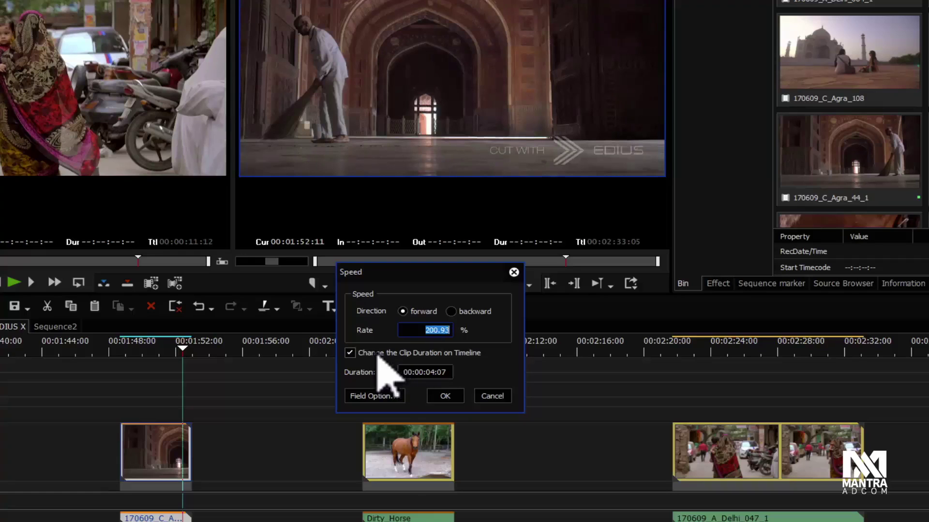
{"action": "left_click", "coordinate": [378, 354]}
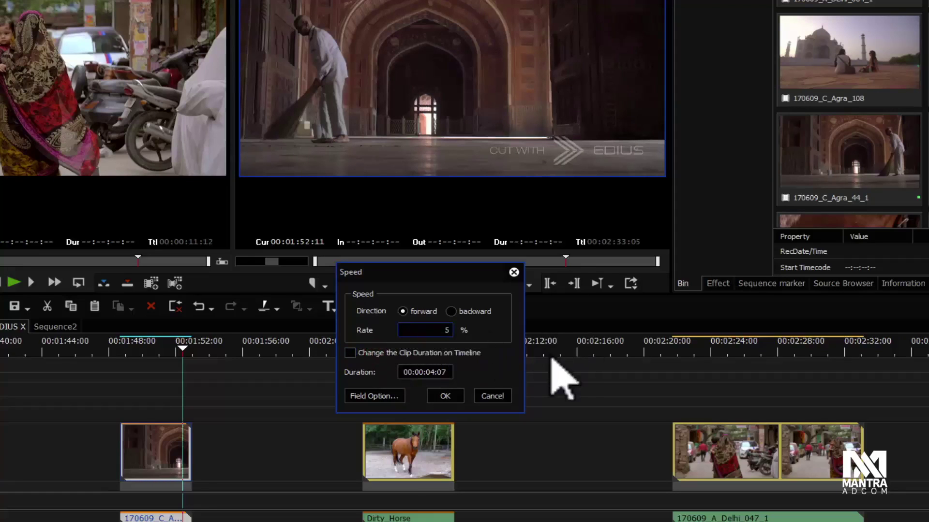
{"action": "type", "text": "0"}
{"action": "left_click", "coordinate": [445, 398]}
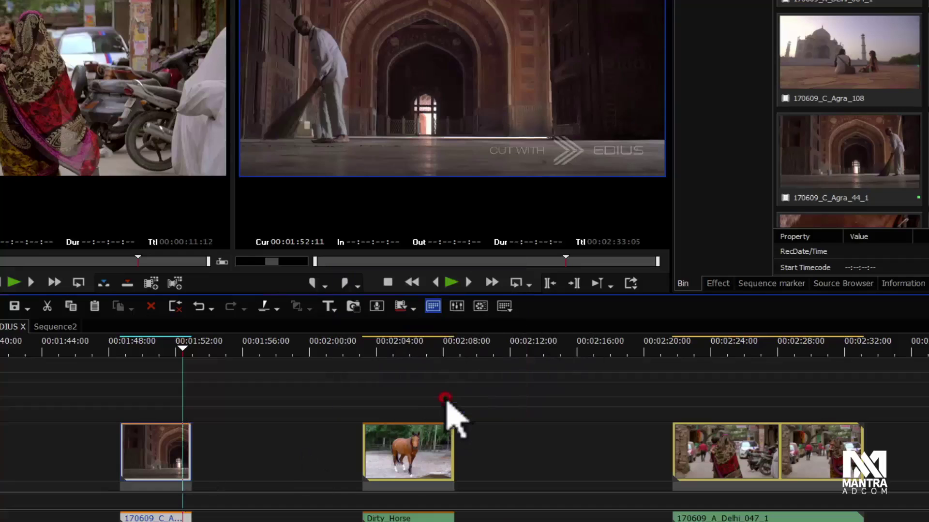
{"action": "left_click", "coordinate": [121, 352]}
{"action": "key", "text": "space"}
- Set the Dirty_Horse clip to 50% speed with its timeline duration changing accordingly, and preview the slowed clip
{"action": "left_click", "coordinate": [416, 380]}
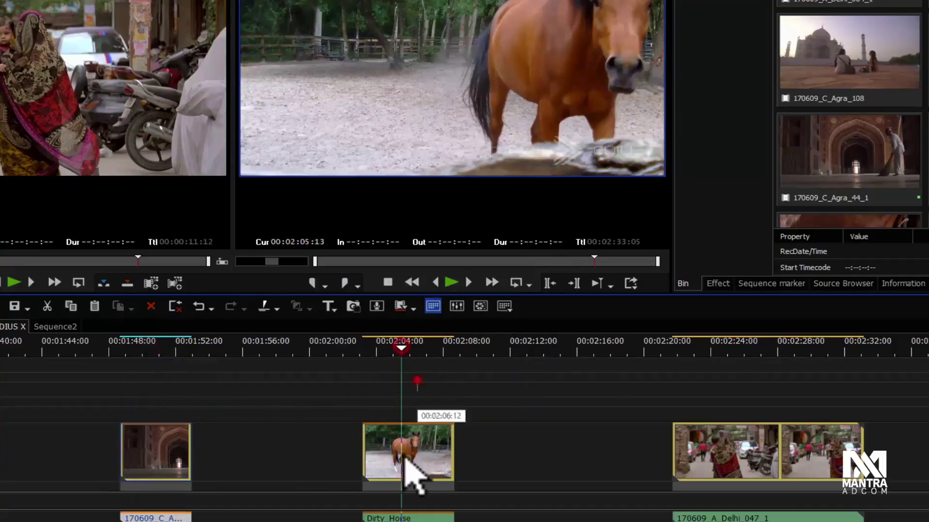
{"action": "key", "text": "alt+e"}
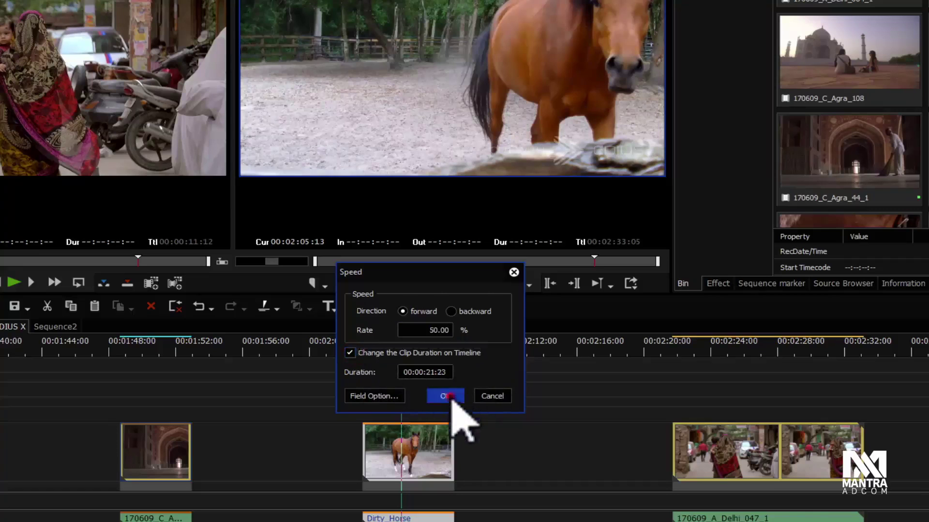
{"action": "left_click", "coordinate": [448, 396]}
{"action": "left_click_drag", "start_coordinate": [424, 357], "coordinate": [433, 408]}
{"action": "key", "text": "space"}
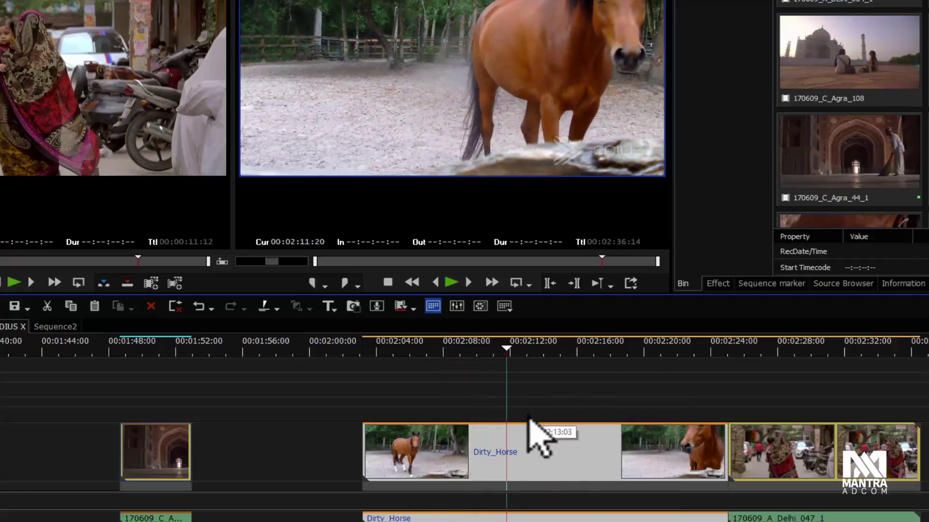
- Return the Dirty_Horse clip to 100% speed with its timeline duration changing accordingly, and scrub through it to about 00:02:08:16
{"action": "key", "text": "alt+e"}
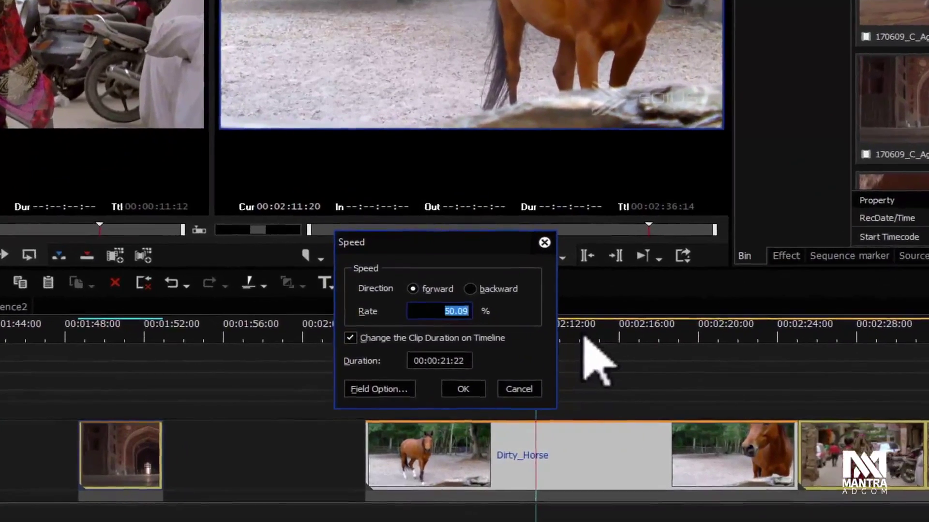
{"action": "type", "text": "100"}
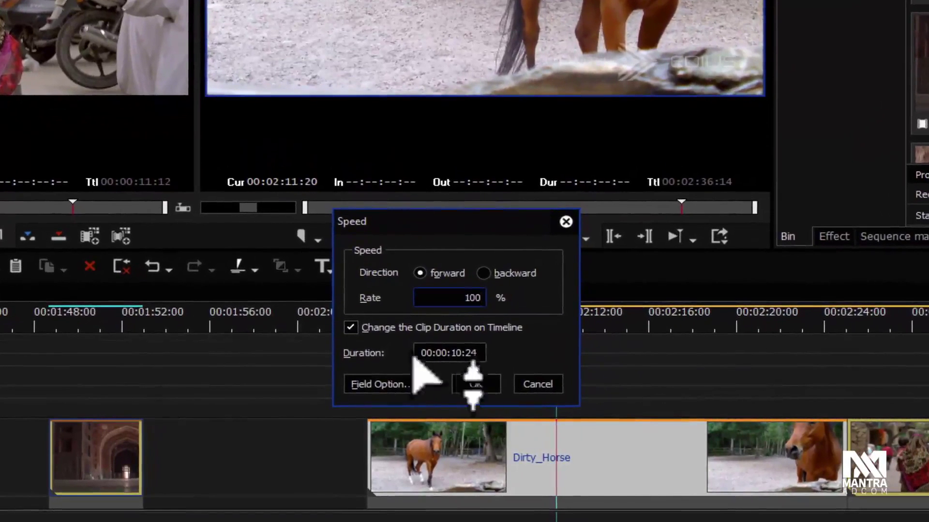
{"action": "left_click", "coordinate": [368, 330]}
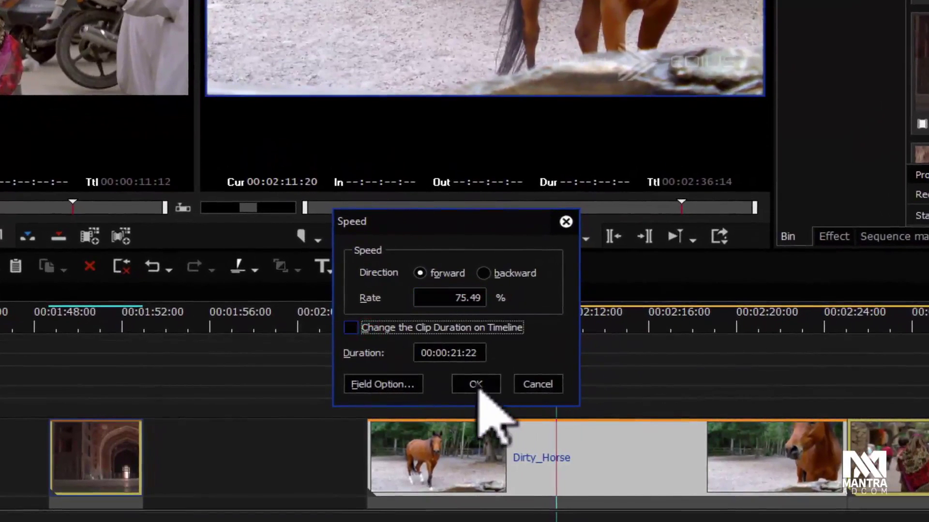
{"action": "left_click", "coordinate": [364, 328]}
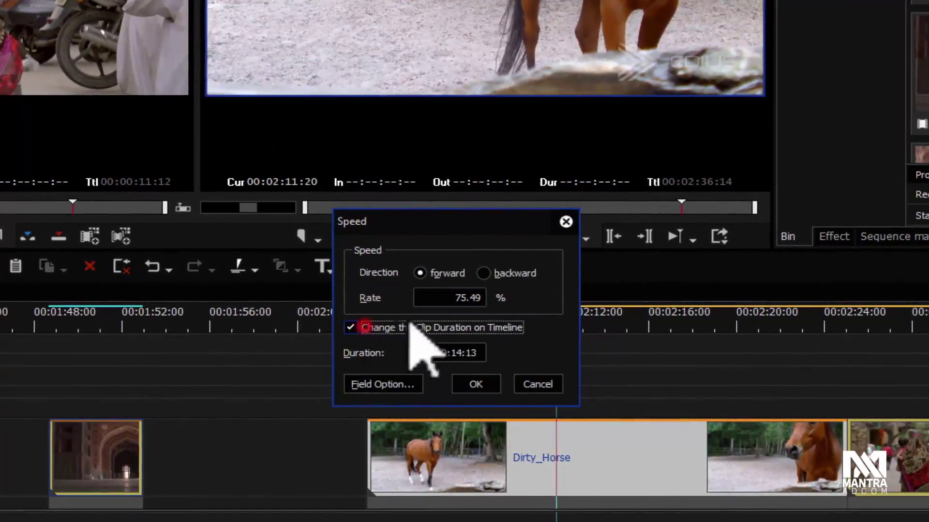
{"action": "left_click", "coordinate": [440, 297]}
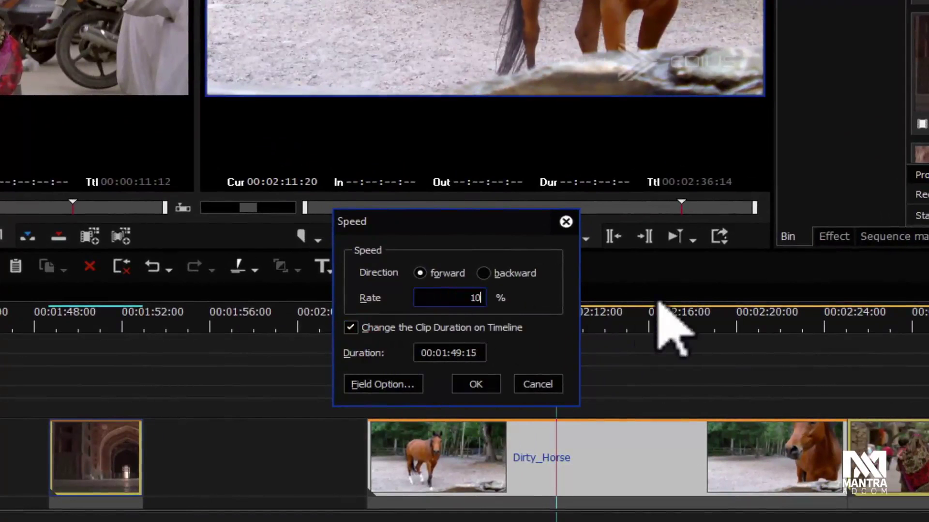
{"action": "left_click", "coordinate": [475, 384]}
{"action": "left_click", "coordinate": [584, 375]}
{"action": "left_click_drag", "start_coordinate": [379, 321], "coordinate": [486, 353]}
- Set the Dirty_Horse clip's duration to 00:00:05:00 in the Speed settings and preview it from its start
{"action": "left_click", "coordinate": [502, 454]}
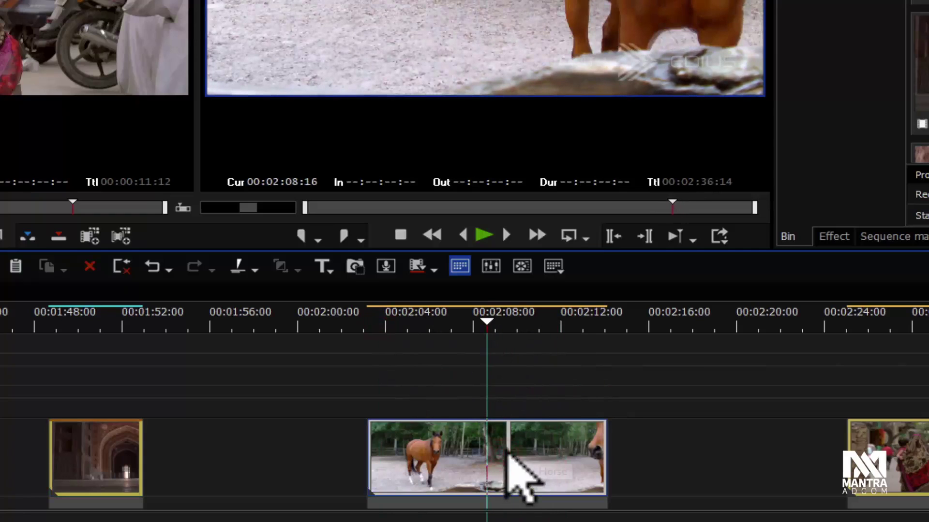
{"action": "key", "text": "alt+e"}
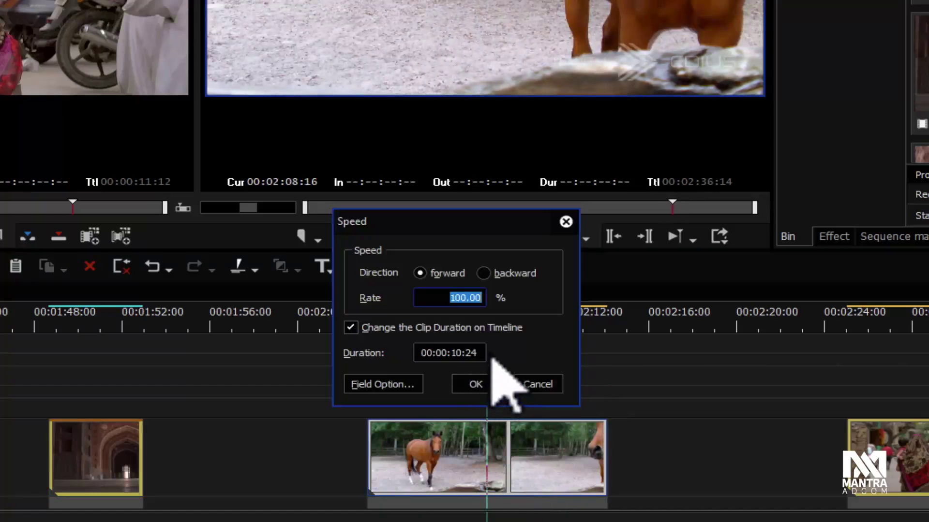
{"action": "left_click", "coordinate": [471, 353]}
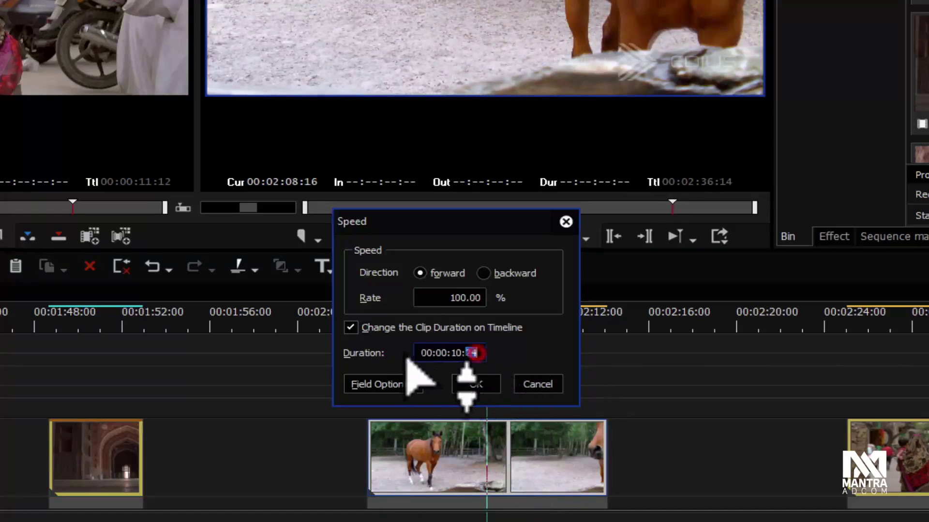
{"action": "left_click", "coordinate": [464, 383]}
{"action": "left_click", "coordinate": [370, 322]}
{"action": "key", "text": "space"}
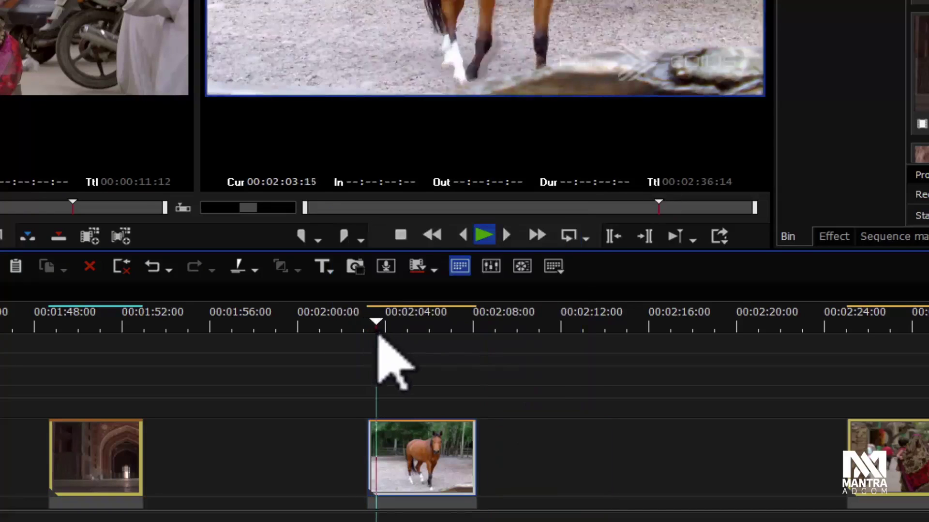
- Examine how the rate and duration of the Dirty_Horse clip correspond in its Speed settings, leaving both values as they are
{"action": "left_click", "coordinate": [442, 466]}
{"action": "key", "text": "alt+e"}
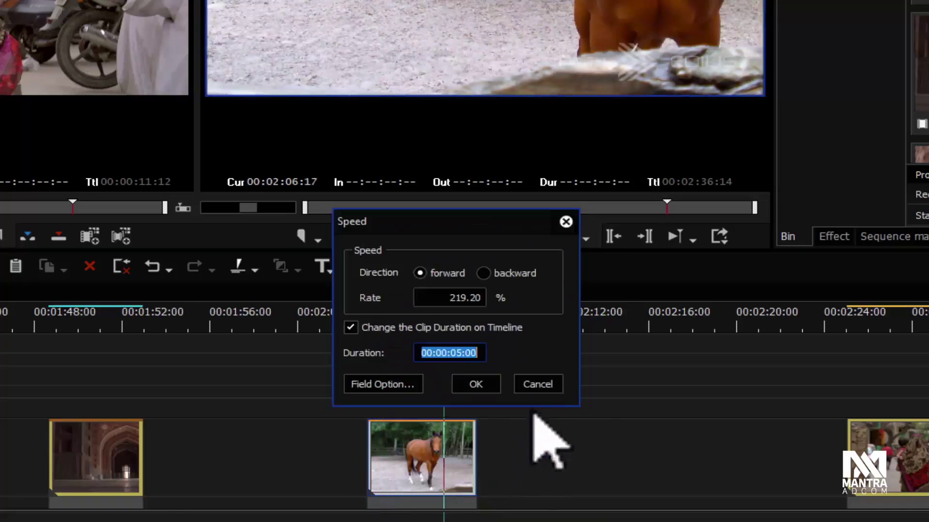
{"action": "left_click", "coordinate": [431, 297]}
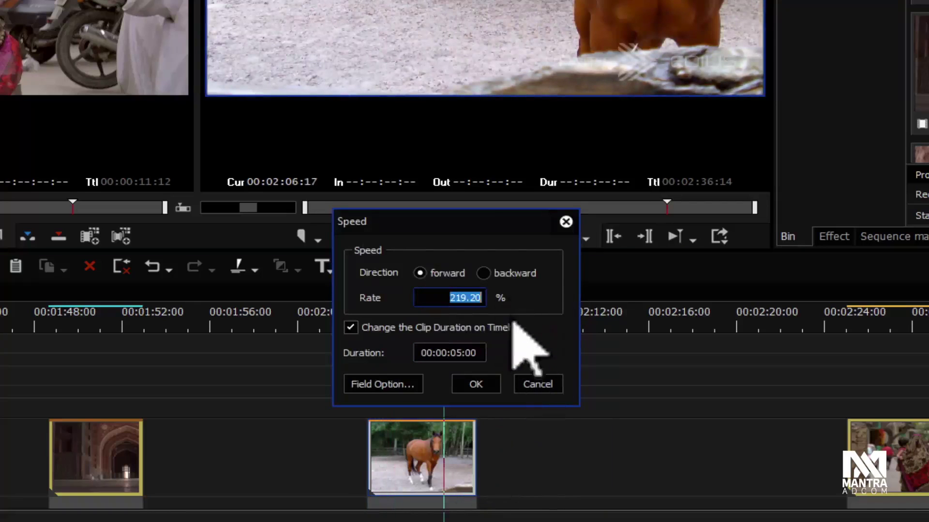
{"action": "left_click", "coordinate": [477, 353]}
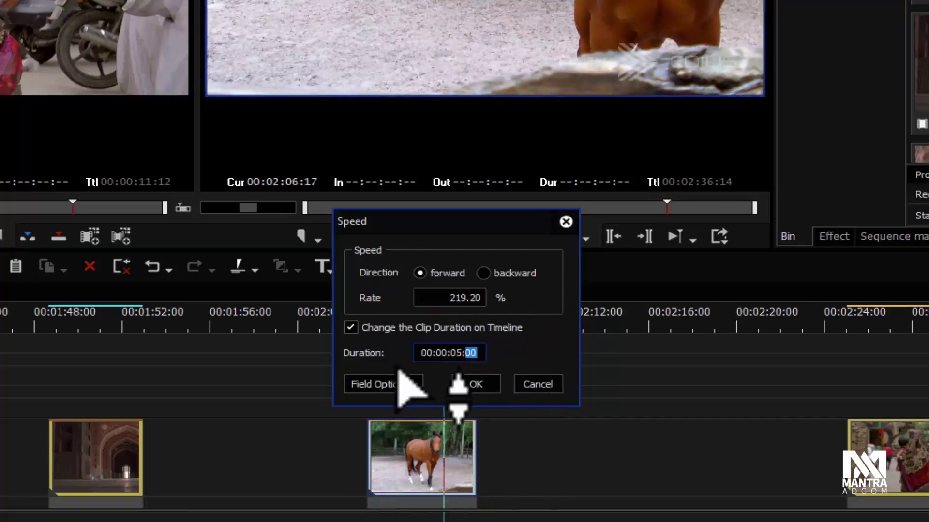
{"action": "left_click", "coordinate": [440, 298]}
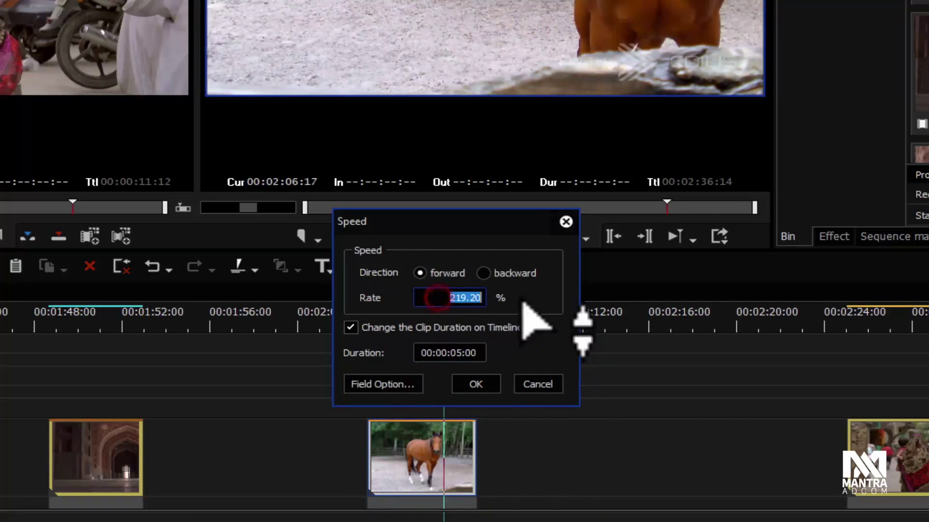
{"action": "left_click", "coordinate": [441, 299]}
{"action": "left_click_drag", "start_coordinate": [464, 305], "coordinate": [498, 306]}
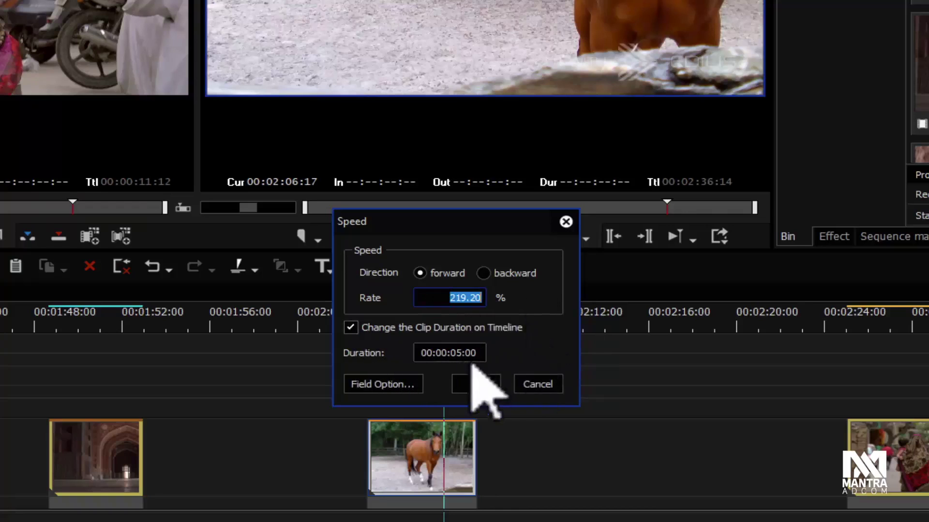
{"action": "left_click", "coordinate": [440, 353]}
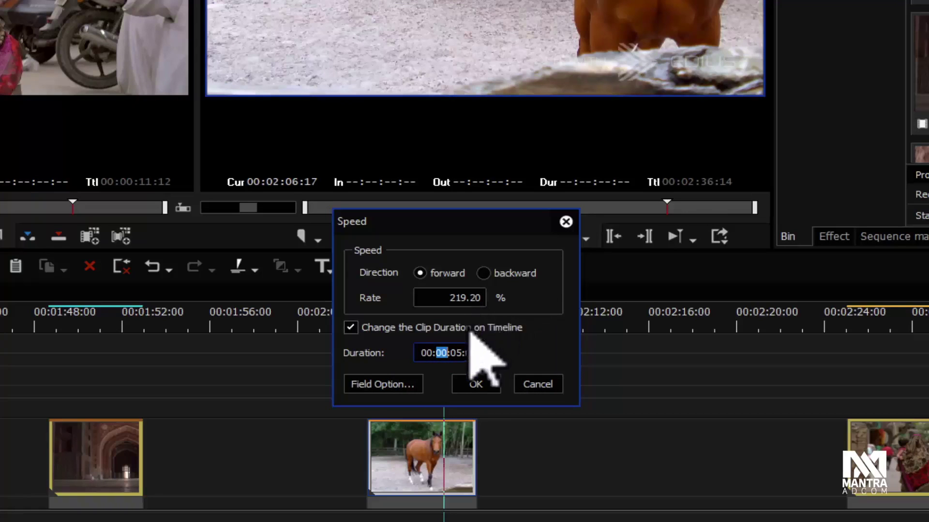
{"action": "left_click", "coordinate": [461, 298]}
{"action": "left_click", "coordinate": [469, 353]}
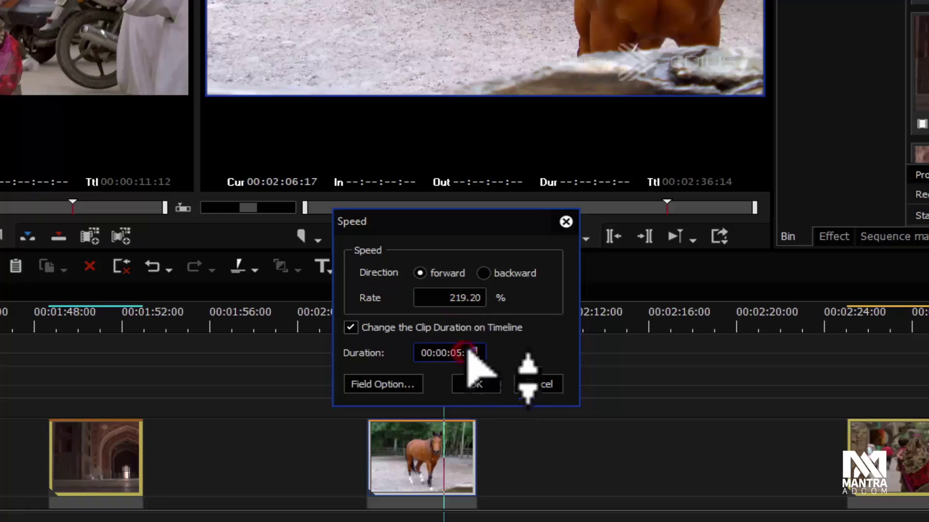
{"action": "double_click", "coordinate": [464, 298]}
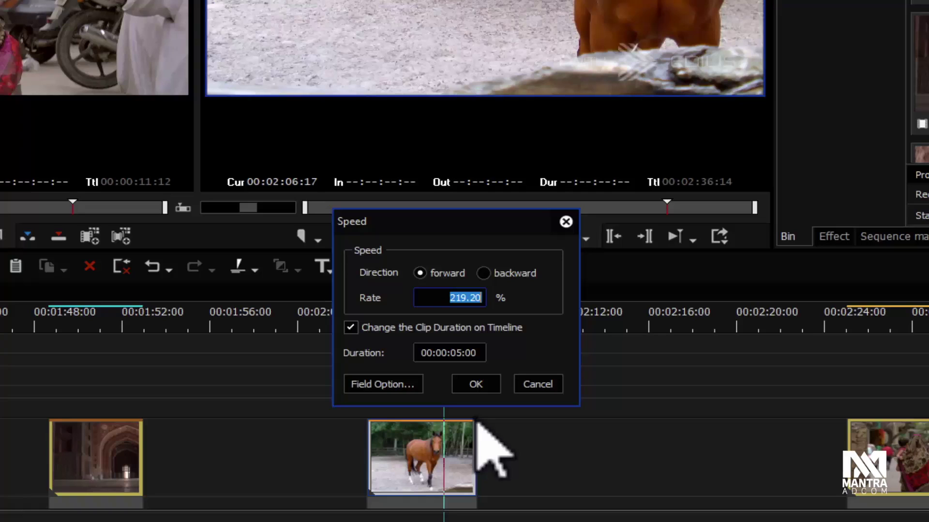
{"action": "left_click", "coordinate": [474, 384]}
- Set the Dirty_Horse clip's direction to backward, preview the reversed playback, and recheck its Speed settings
{"action": "left_click_drag", "start_coordinate": [381, 322], "coordinate": [412, 324]}
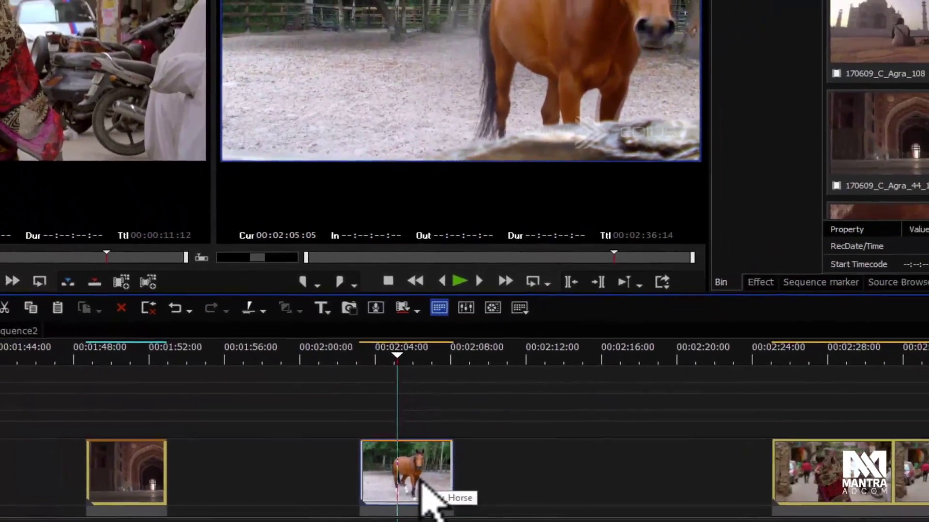
{"action": "key", "text": "alt+e"}
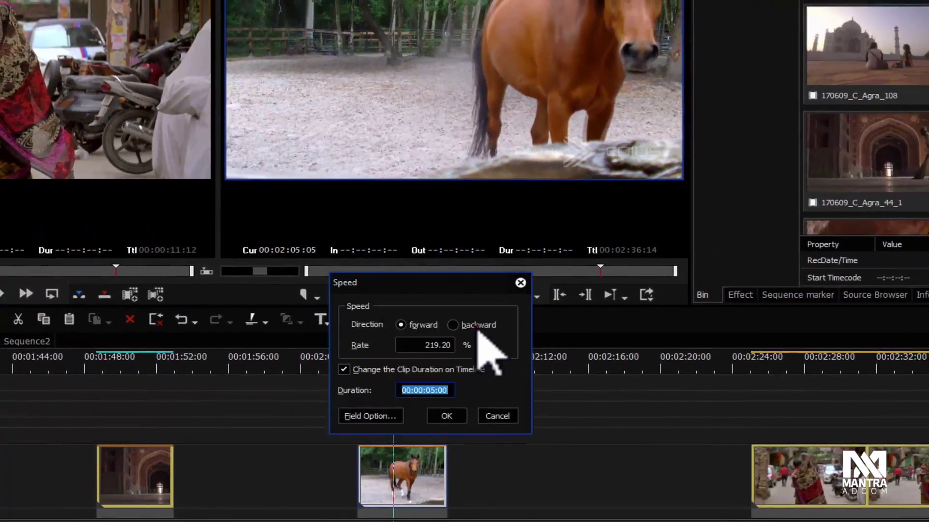
{"action": "left_click", "coordinate": [477, 326]}
{"action": "left_click_drag", "start_coordinate": [412, 345], "coordinate": [429, 346]}
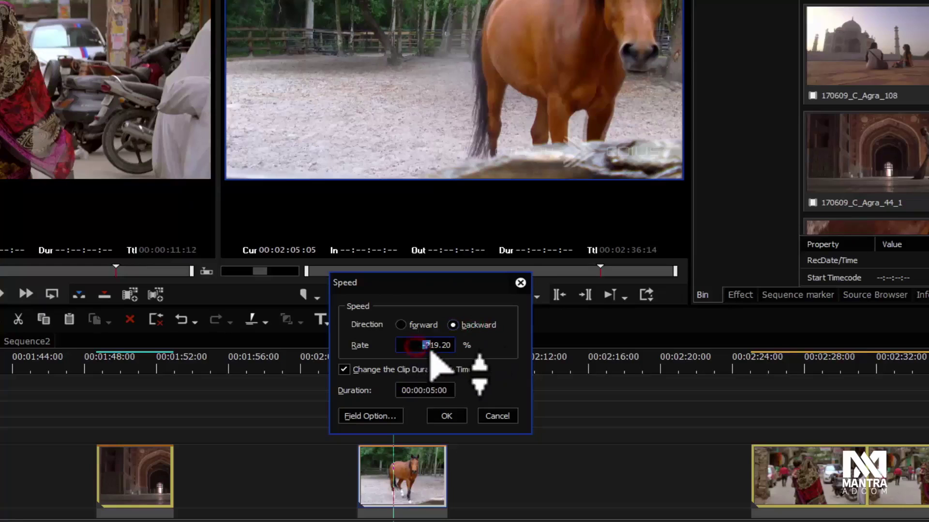
{"action": "left_click", "coordinate": [423, 325]}
{"action": "left_click", "coordinate": [477, 325]}
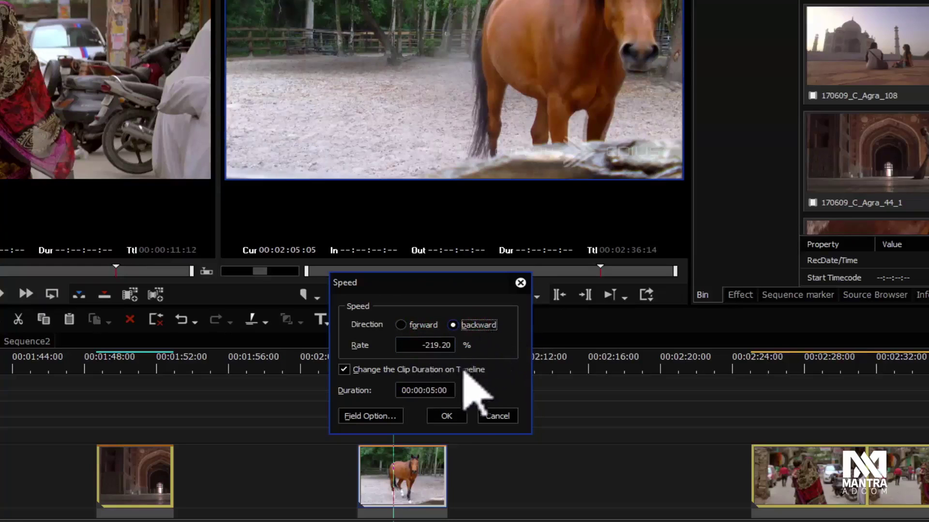
{"action": "left_click", "coordinate": [446, 416]}
{"action": "left_click", "coordinate": [370, 366]}
{"action": "key", "text": "space"}
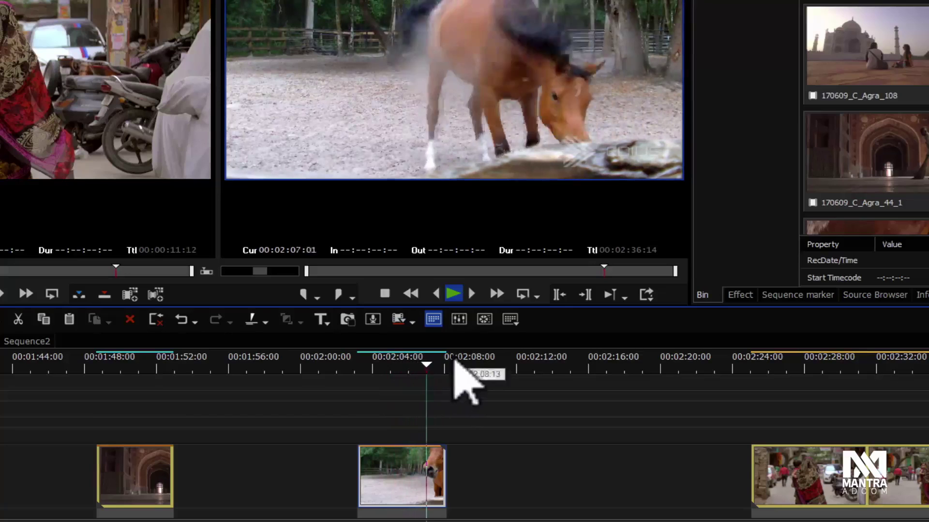
{"action": "left_click_drag", "start_coordinate": [385, 360], "coordinate": [404, 366]}
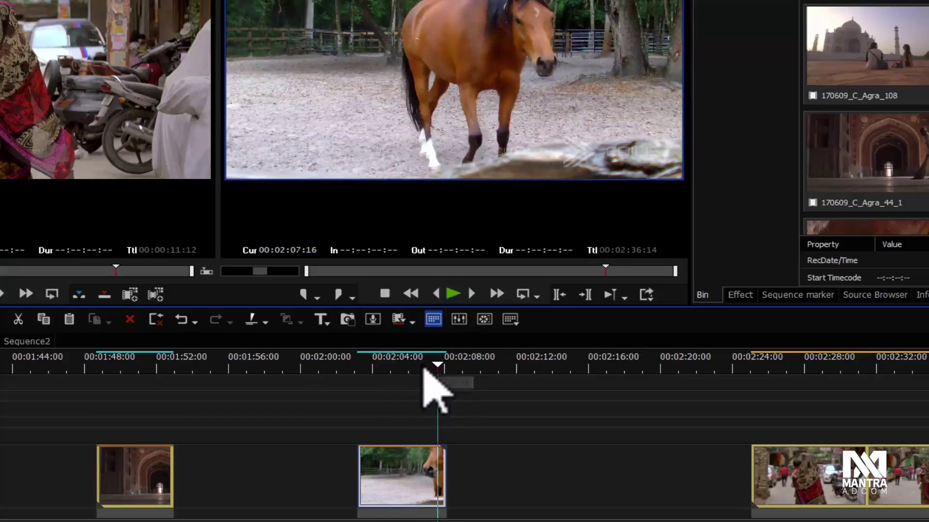
{"action": "key", "text": "alt+e"}
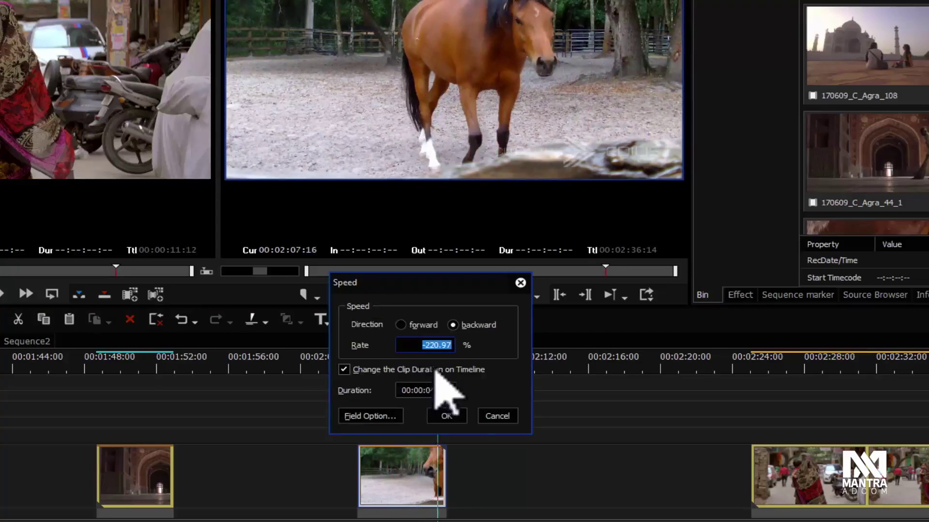
{"action": "left_click", "coordinate": [447, 417]}
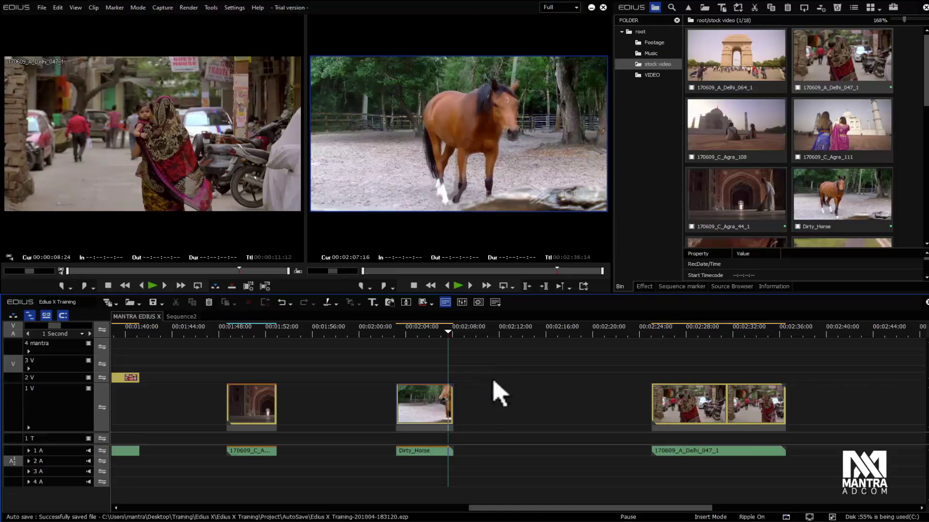
- Set the Dirty_Horse clip to 100% forward speed with its timeline duration changing accordingly
{"action": "left_click", "coordinate": [432, 394]}
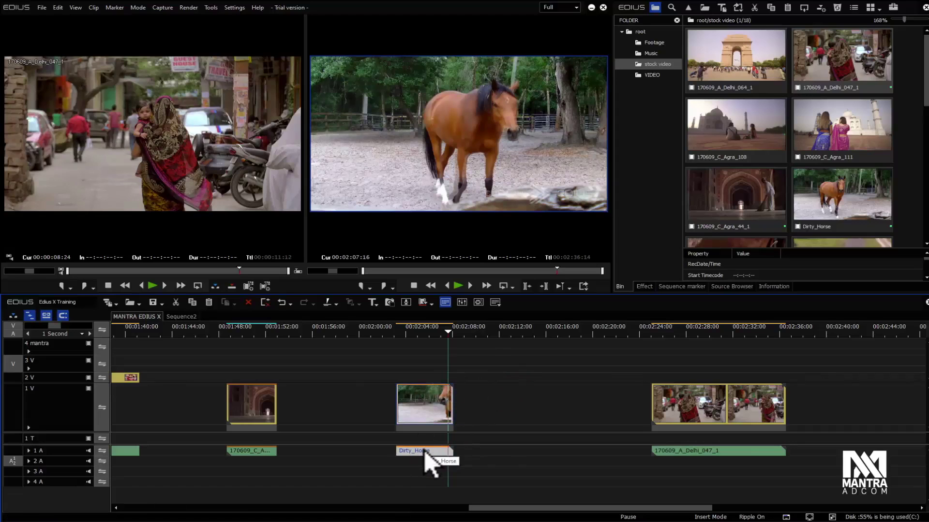
{"action": "right_click", "coordinate": [437, 402]}
{"action": "key", "text": "Escape"}
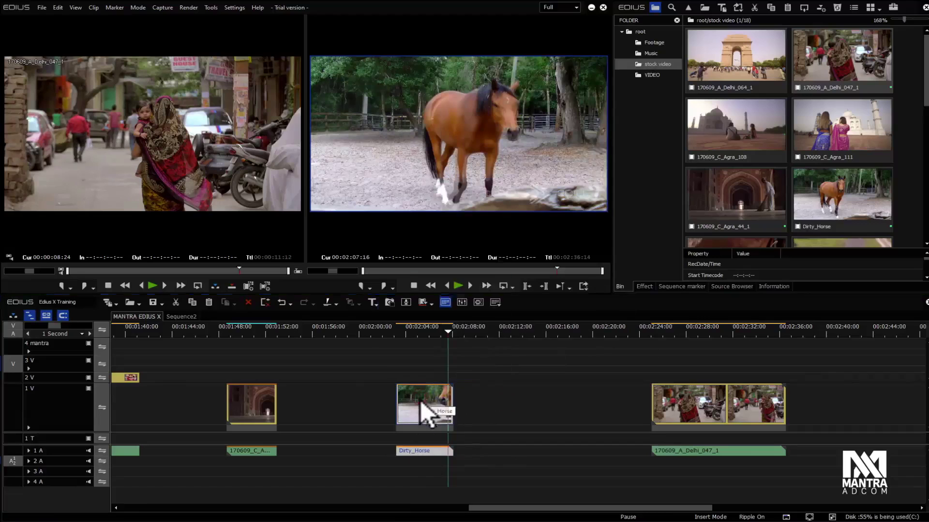
{"action": "key", "text": "alt+e"}
{"action": "type", "text": "10"}
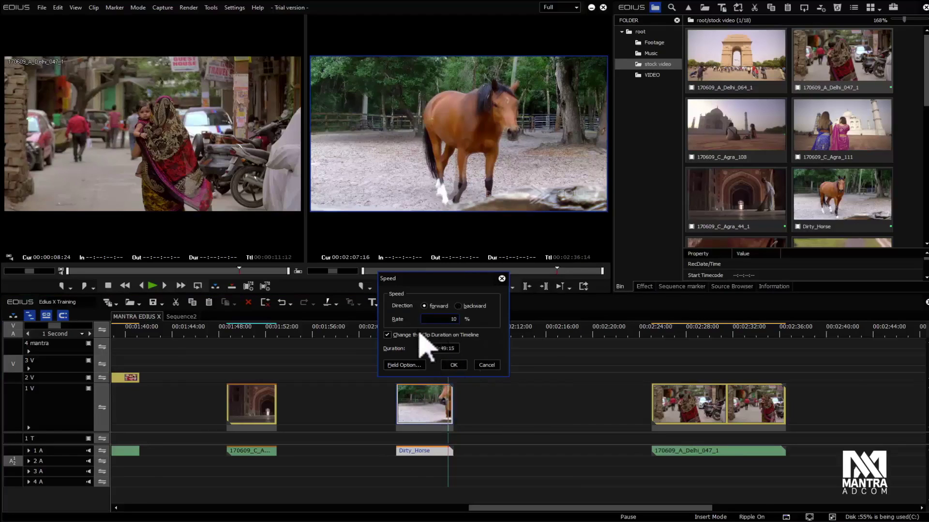
{"action": "left_click", "coordinate": [454, 365]}
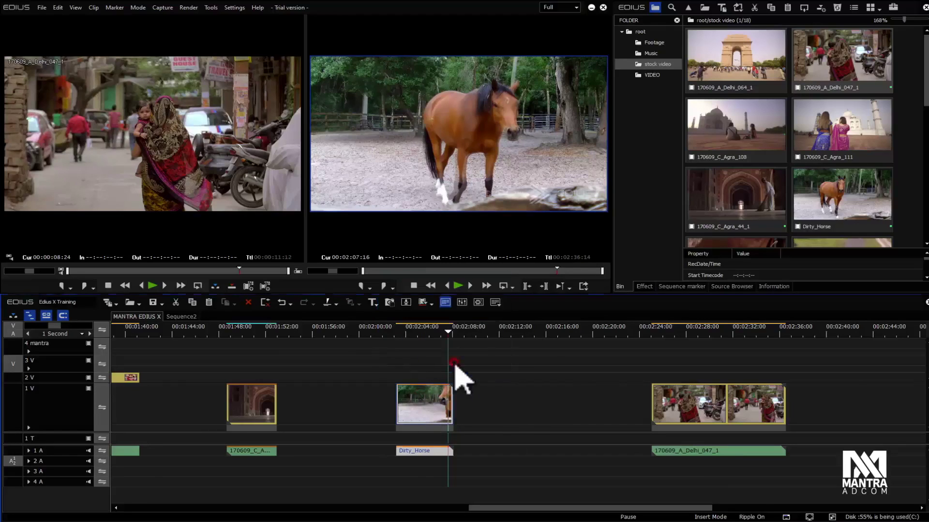
{"action": "left_click", "coordinate": [494, 361]}
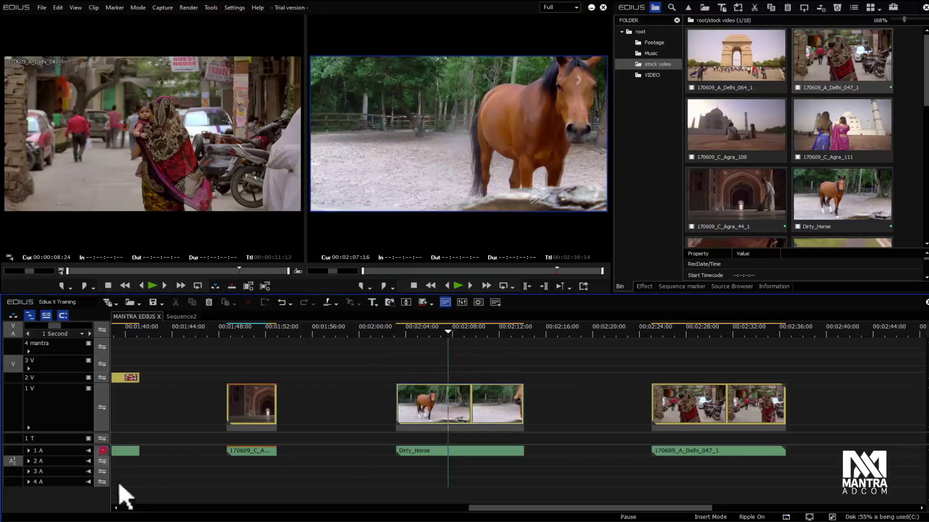
- Turn off Group/Link mode, set only the Dirty_Horse video part to 200% speed, and scrub through it
{"action": "left_click", "coordinate": [417, 419]}
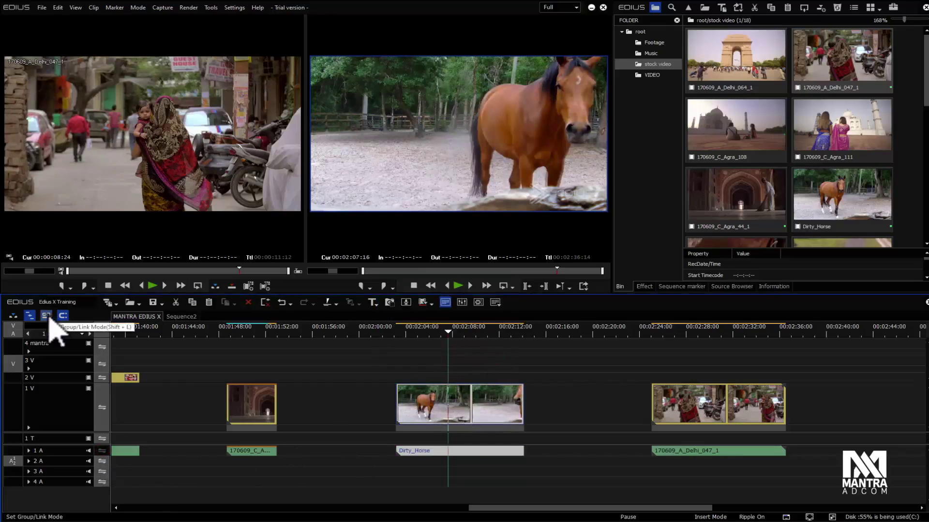
{"action": "left_click", "coordinate": [47, 317]}
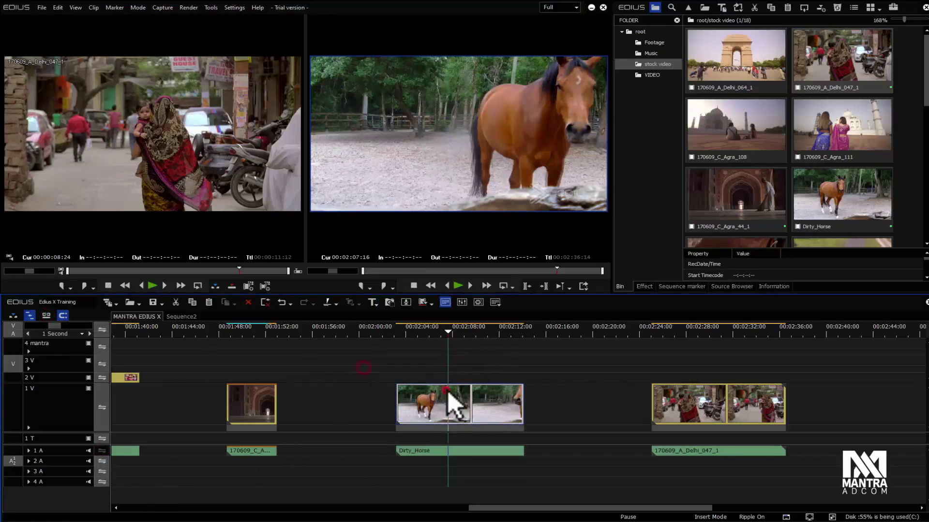
{"action": "key", "text": "alt+e"}
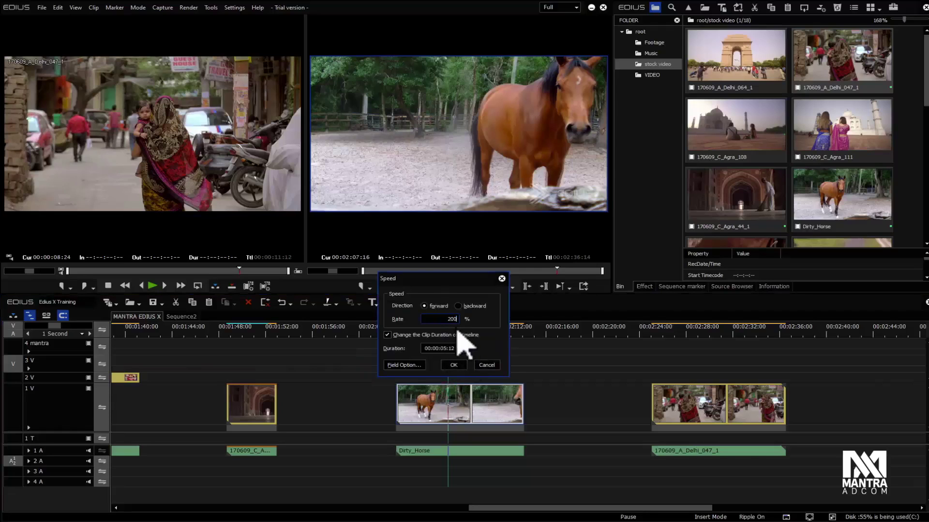
{"action": "key", "text": "Return"}
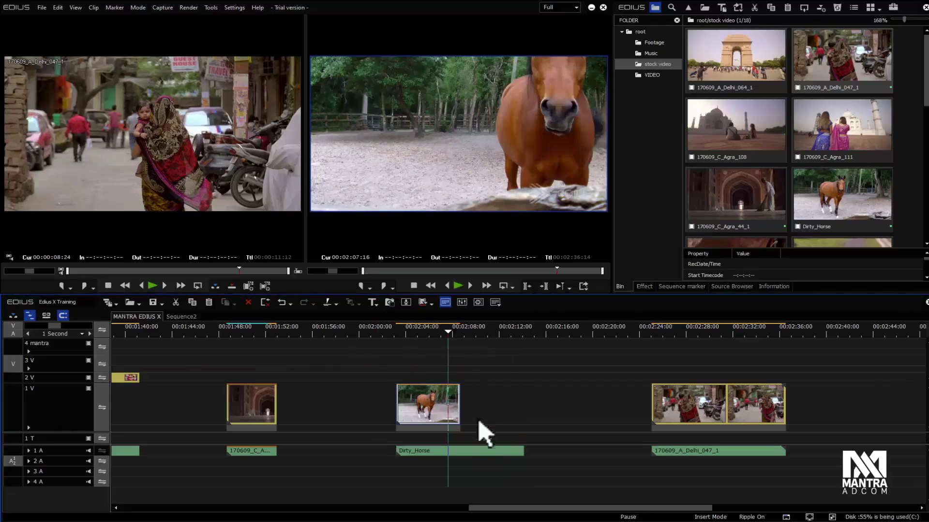
{"action": "left_click_drag", "start_coordinate": [401, 333], "coordinate": [444, 333]}
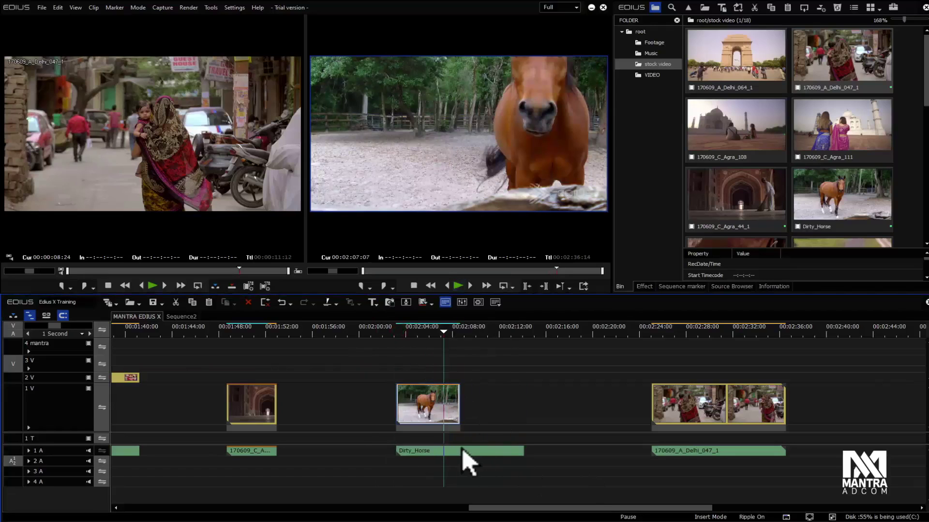
- Turn Group/Link mode back on and select the 170609_C_Agra_44_1 clip together with its linked audio
{"action": "left_click", "coordinate": [269, 412]}
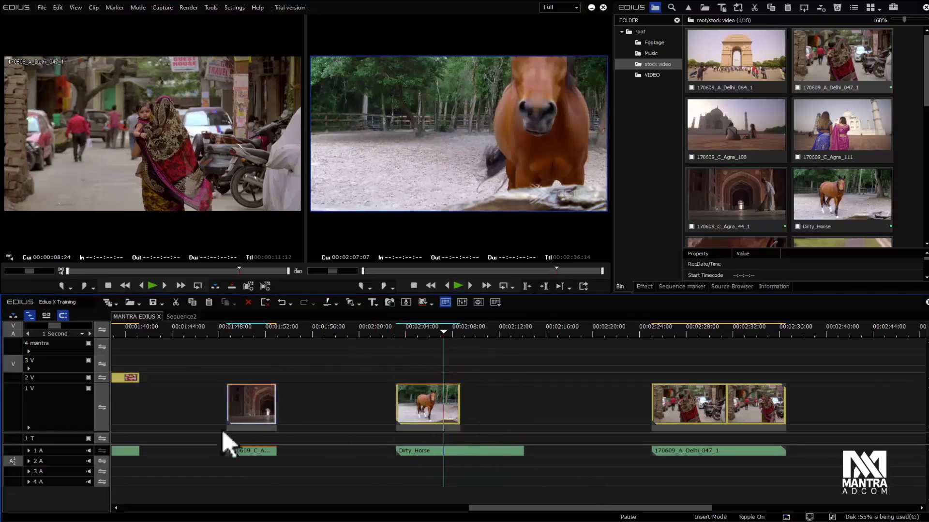
{"action": "left_click", "coordinate": [55, 327]}
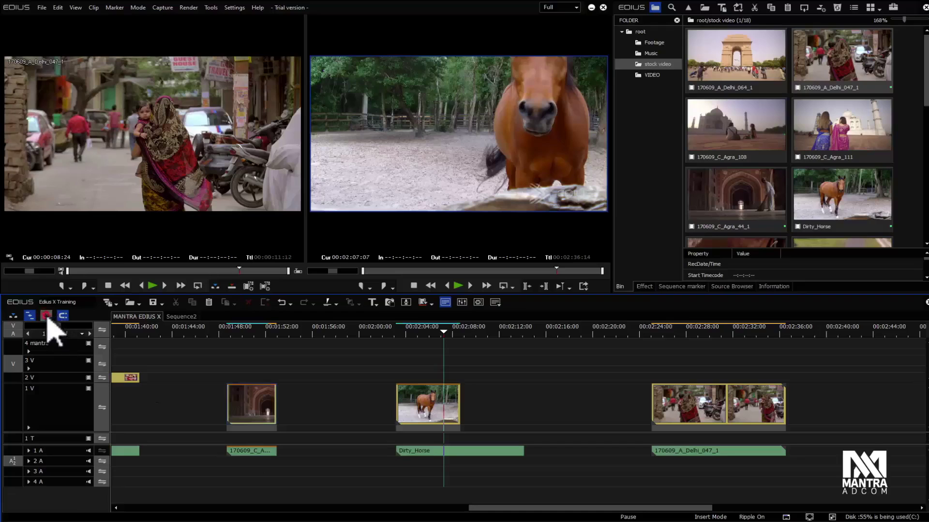
{"action": "left_click", "coordinate": [269, 409]}
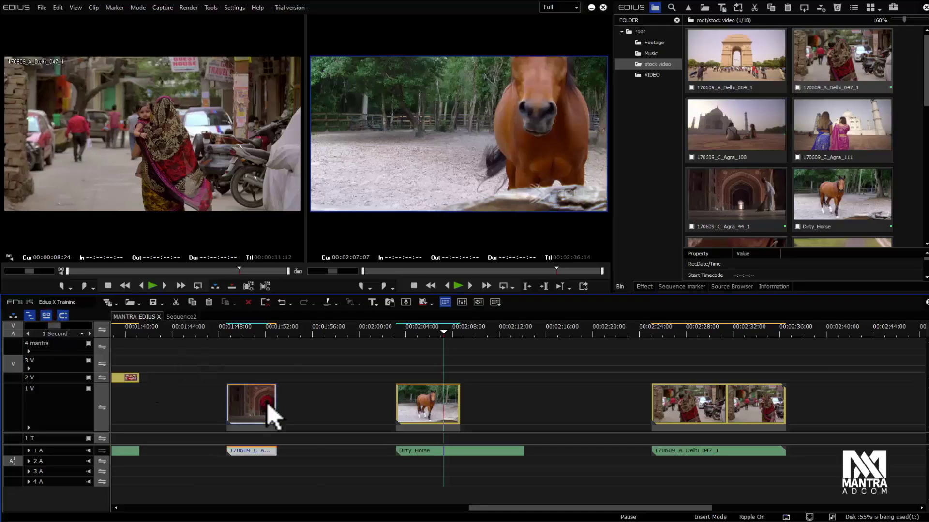